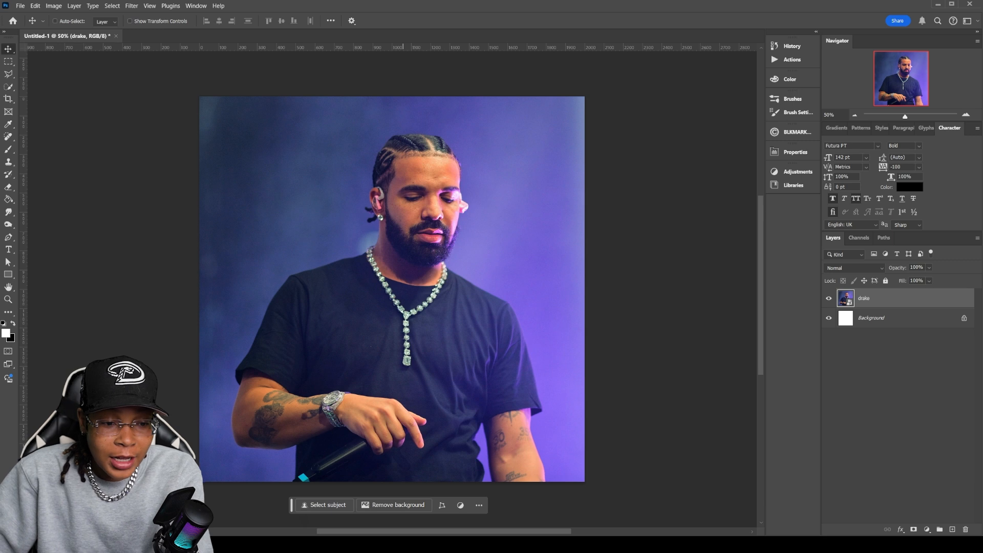
Step: Select the subject on the drake layer and add a layer mask that hides the background
{"action": "left_click", "coordinate": [328, 505]}
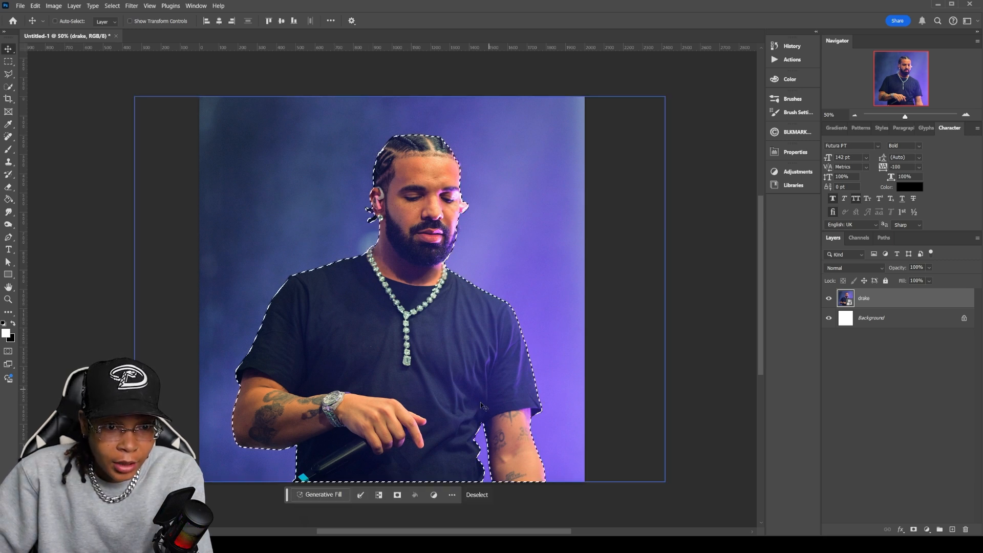
{"action": "left_click", "coordinate": [397, 495]}
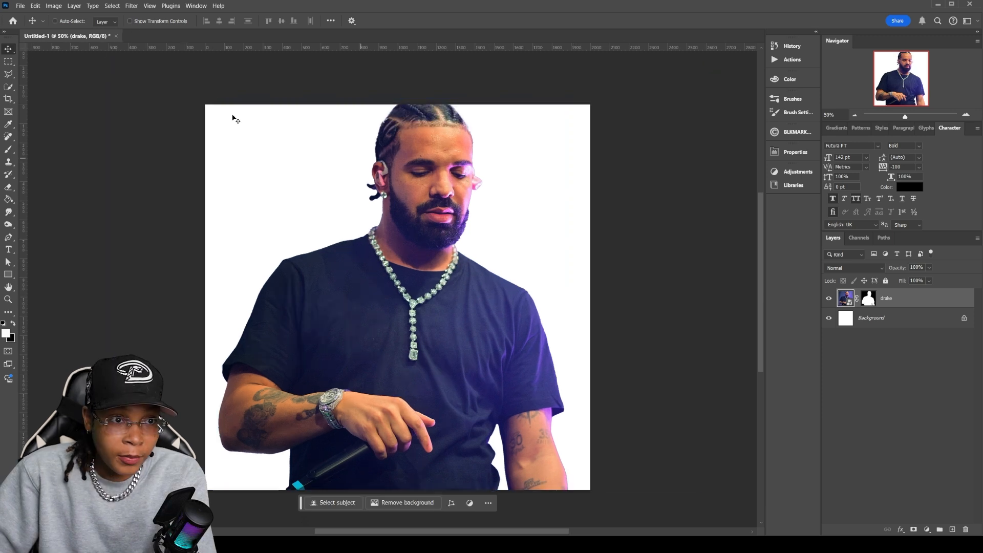
Step: Apply Shadows/Highlights to the drake layer with a shadow amount of 84% and a shadow tone of 17%
{"action": "left_click", "coordinate": [132, 6]}
{"action": "mouse_move", "coordinate": [53, 5]}
{"action": "mouse_move", "coordinate": [82, 29]}
{"action": "left_click", "coordinate": [179, 183]}
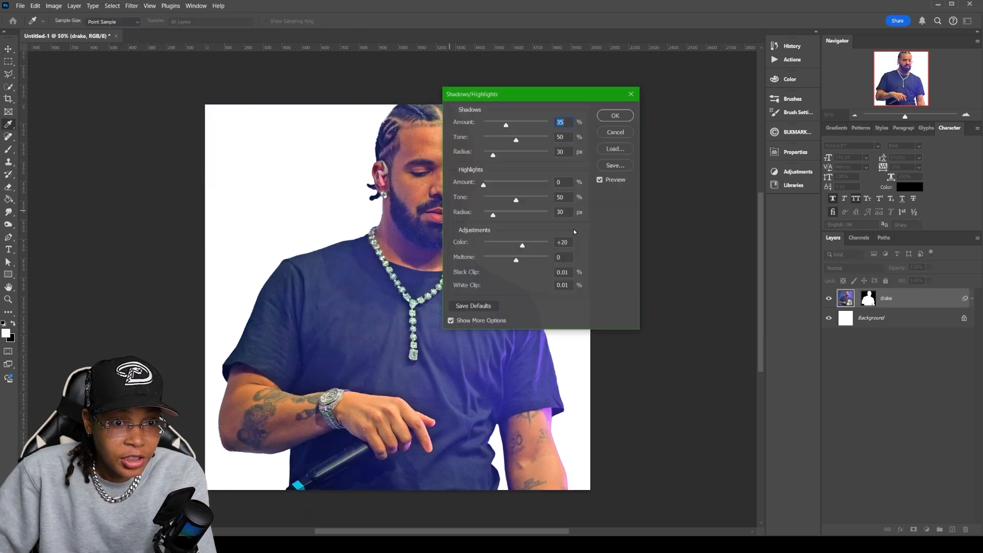
{"action": "left_click_drag", "start_coordinate": [550, 96], "coordinate": [665, 133]}
{"action": "left_click_drag", "start_coordinate": [619, 158], "coordinate": [650, 159]}
{"action": "left_click_drag", "start_coordinate": [628, 172], "coordinate": [606, 178]}
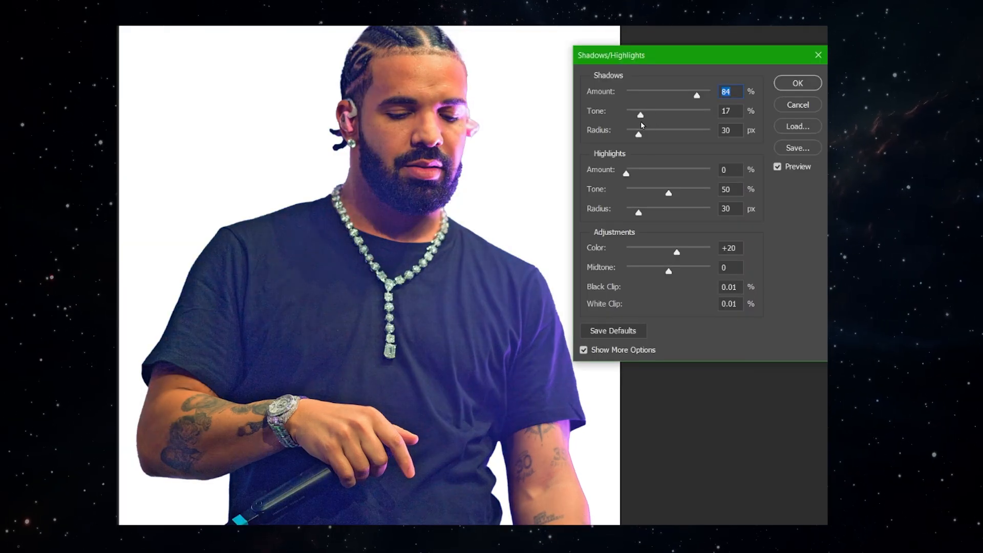
{"action": "left_click", "coordinate": [797, 82]}
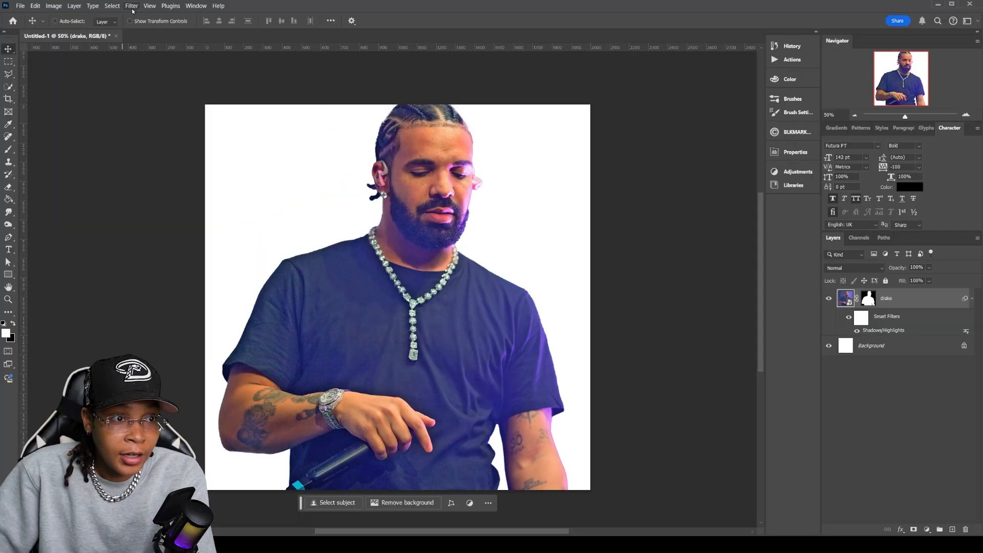
Step: Start a Camera Raw filter on the drake layer with exposure +0.20, contrast +24, blacks -50 and clarity +13
{"action": "left_click", "coordinate": [132, 5]}
{"action": "left_click", "coordinate": [154, 108]}
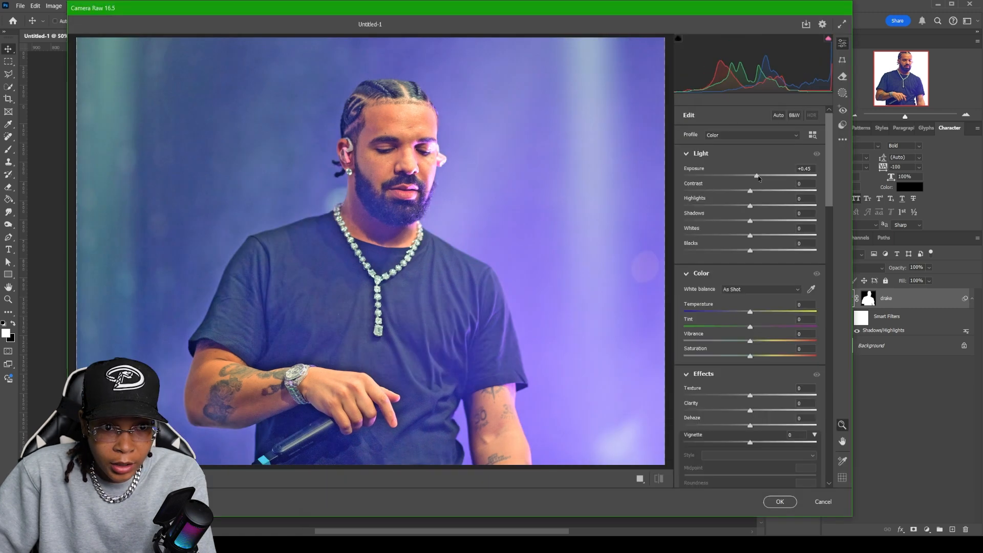
{"action": "left_click_drag", "start_coordinate": [759, 179], "coordinate": [766, 198]}
{"action": "left_click_drag", "start_coordinate": [750, 251], "coordinate": [717, 252]}
{"action": "scroll", "coordinate": [748, 266], "scroll_direction": "down", "scroll_amount": 3}
{"action": "mouse_move", "coordinate": [749, 295]}
{"action": "left_mouse_down"}
{"action": "mouse_move", "coordinate": [772, 296]}
{"action": "mouse_move", "coordinate": [759, 296]}
{"action": "left_mouse_up"}
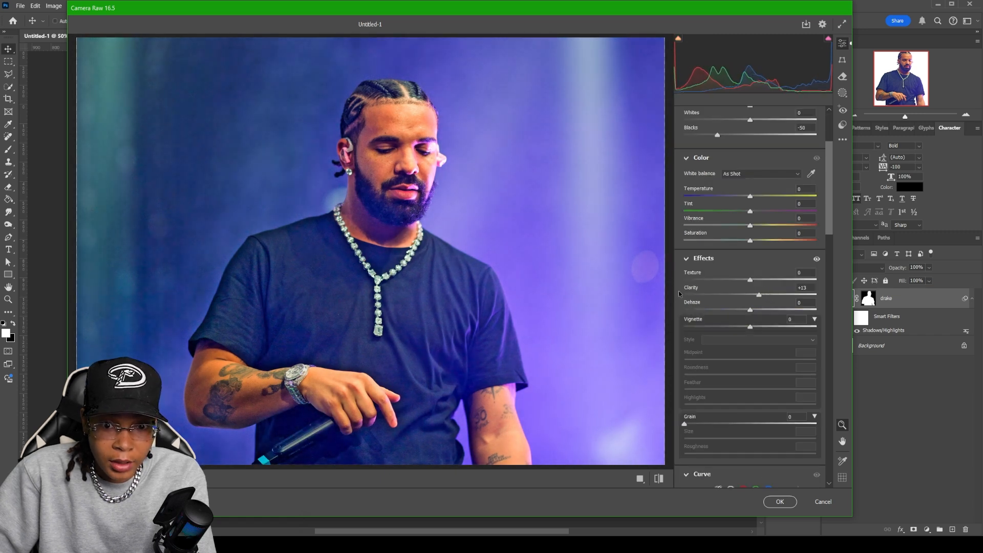
Step: Smooth the photo with noise reduction 100 and its detail at 0, and increase the color noise reduction
{"action": "scroll", "coordinate": [679, 293], "scroll_direction": "down", "scroll_amount": 10}
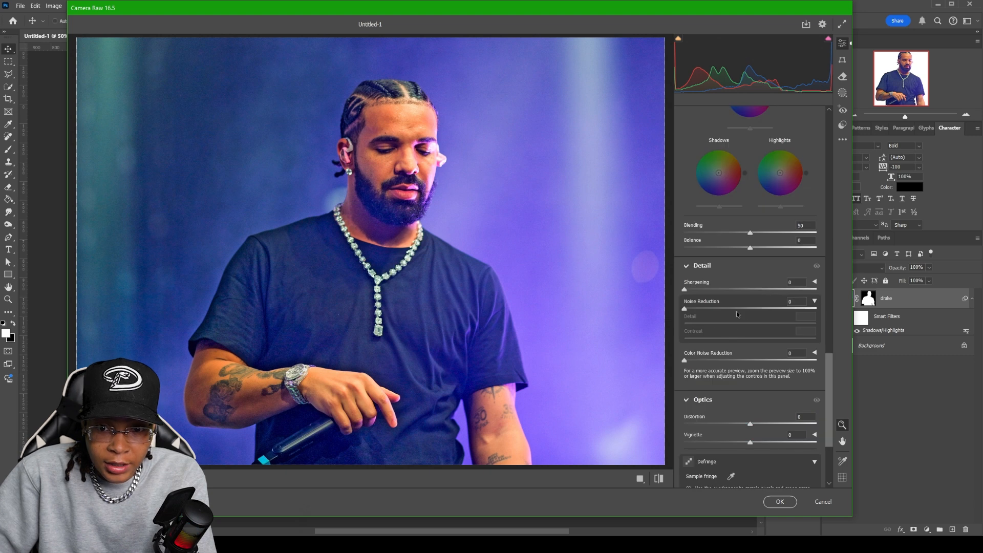
{"action": "left_click", "coordinate": [815, 302]}
{"action": "left_click", "coordinate": [814, 302]}
{"action": "left_click_drag", "start_coordinate": [685, 309], "coordinate": [787, 308]}
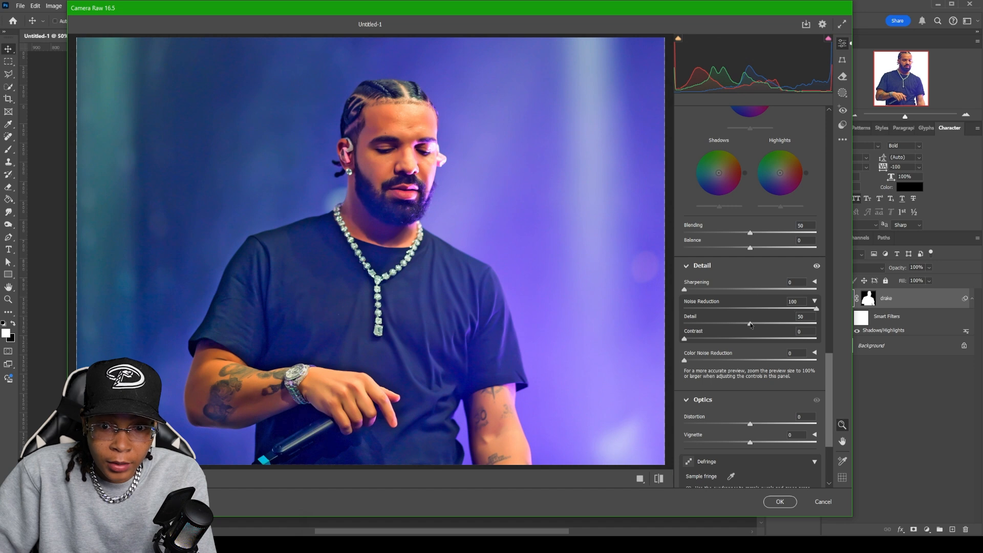
{"action": "left_click_drag", "start_coordinate": [750, 324], "coordinate": [684, 326]}
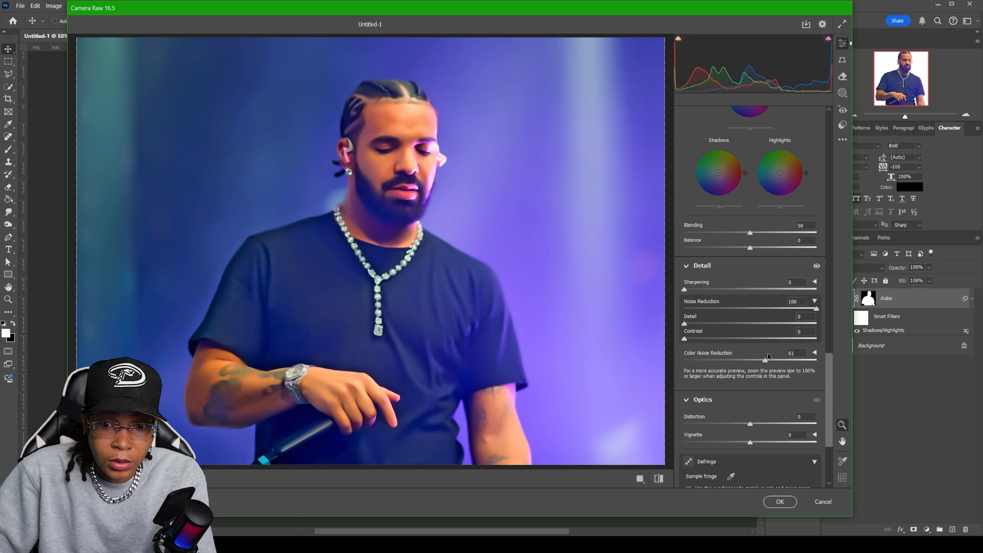
Step: Lower the saturation to -100 and apply the Camera Raw filter
{"action": "scroll", "coordinate": [762, 271], "scroll_direction": "up", "scroll_amount": 8}
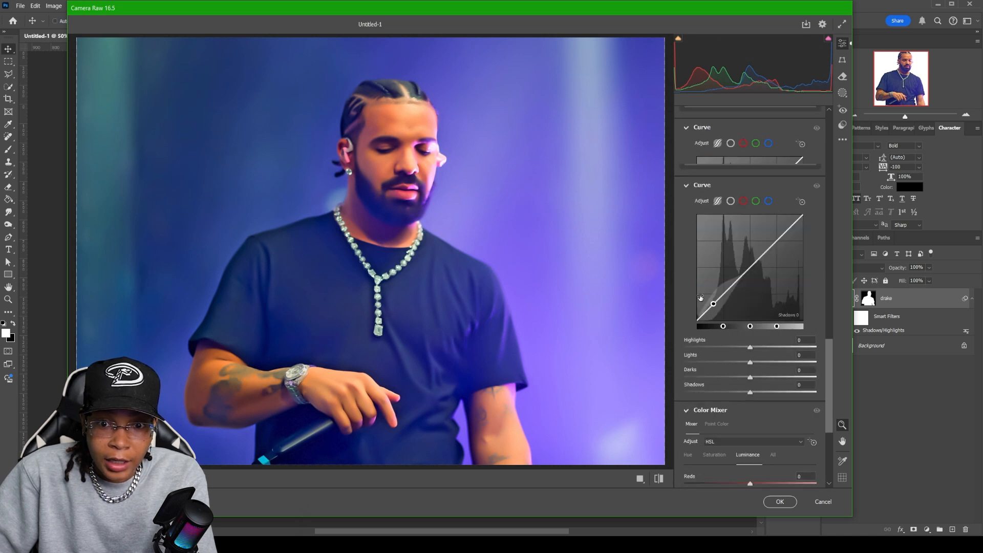
{"action": "scroll", "coordinate": [722, 223], "scroll_direction": "up", "scroll_amount": 7}
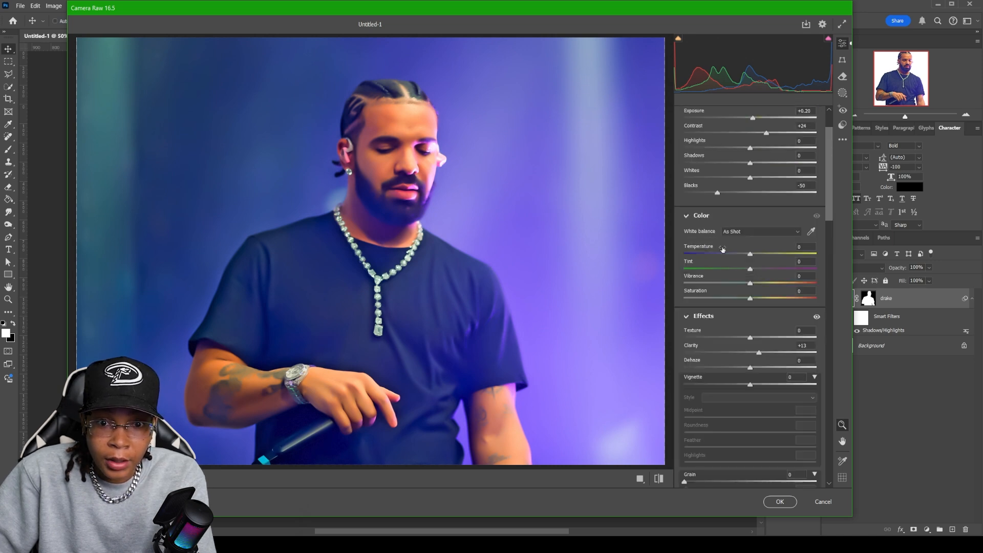
{"action": "left_click_drag", "start_coordinate": [750, 298], "coordinate": [666, 303]}
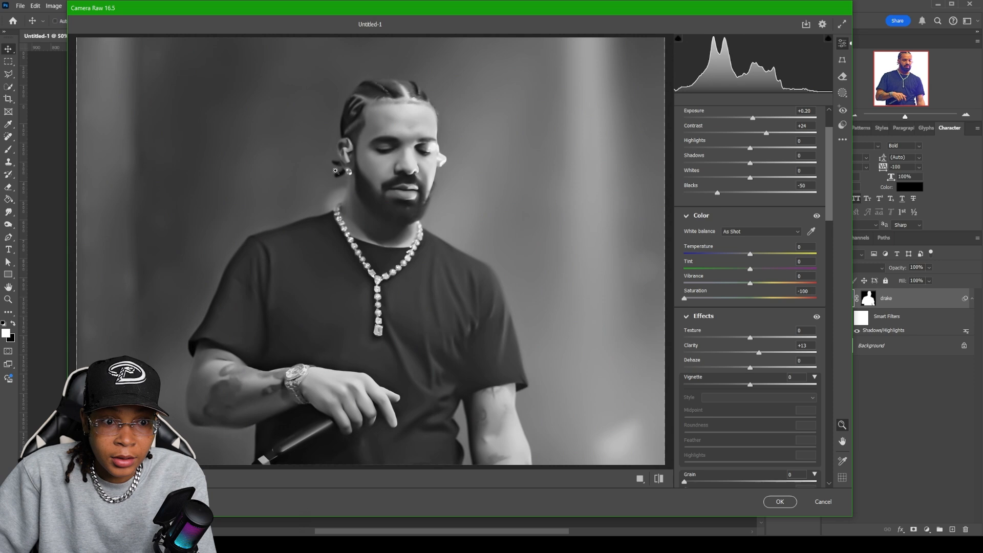
{"action": "left_click", "coordinate": [775, 501]}
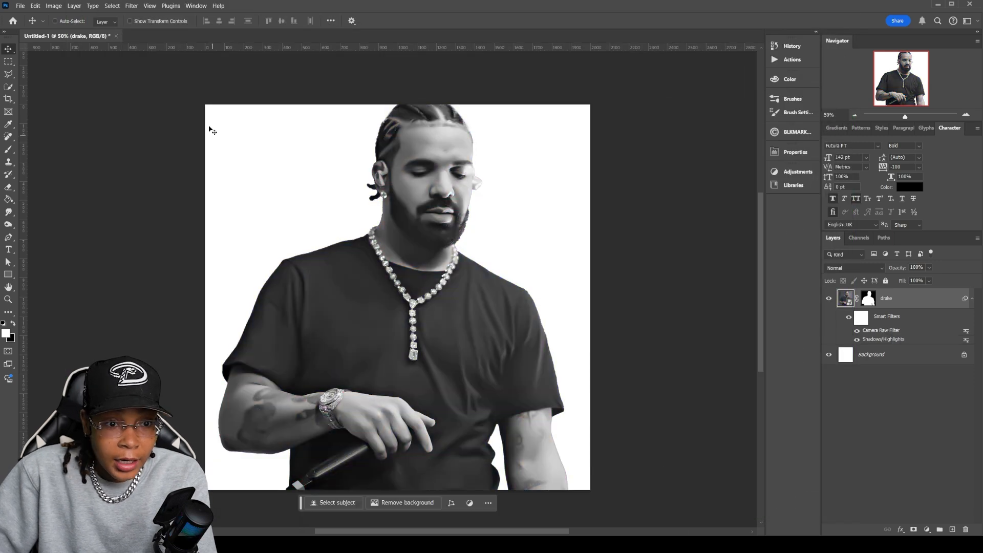
Step: Apply the Oil Paint filter to the drake layer with stylization 10, cleanliness 10, scale 0.1 and bristle detail 0, without lighting
{"action": "left_click", "coordinate": [131, 6]}
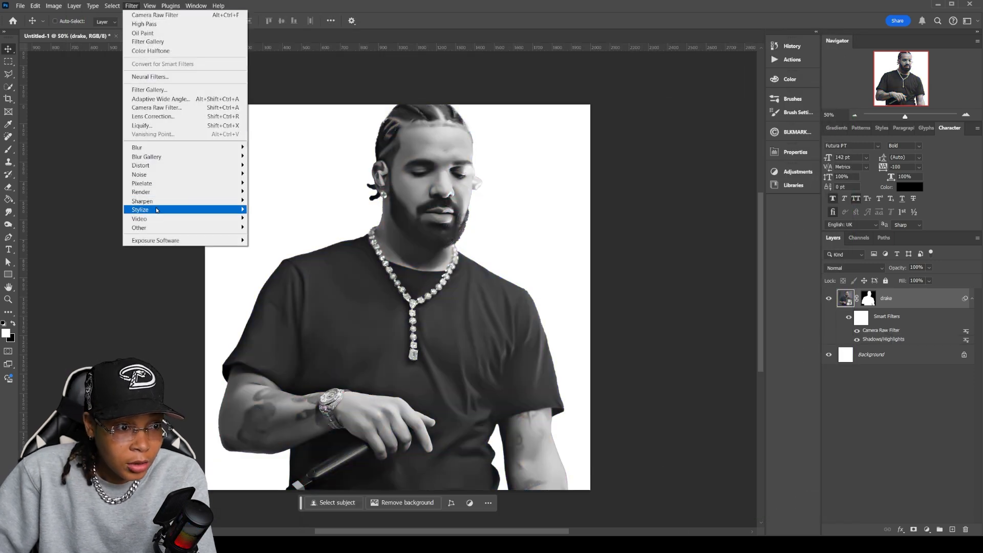
{"action": "mouse_move", "coordinate": [159, 210]}
{"action": "left_click", "coordinate": [266, 245]}
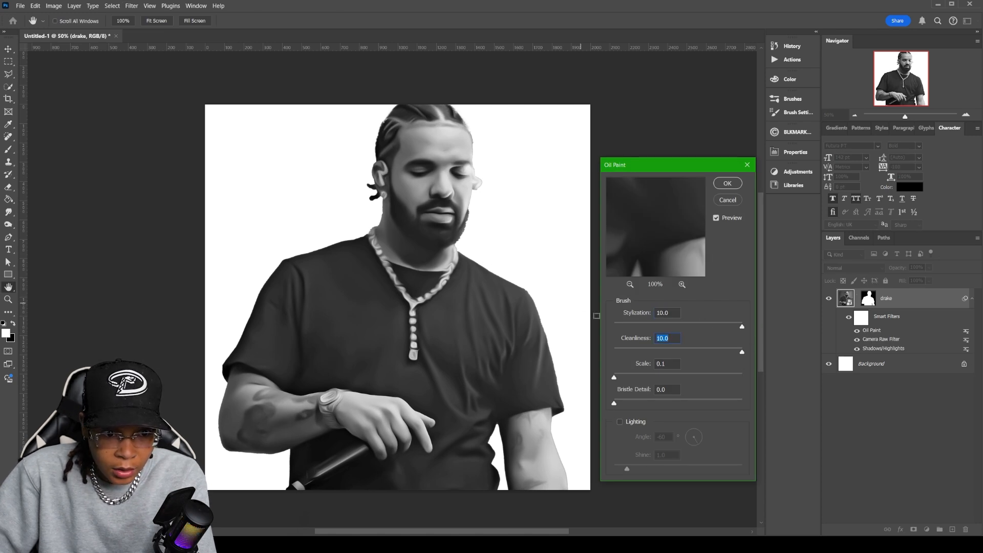
{"action": "key", "text": "Return"}
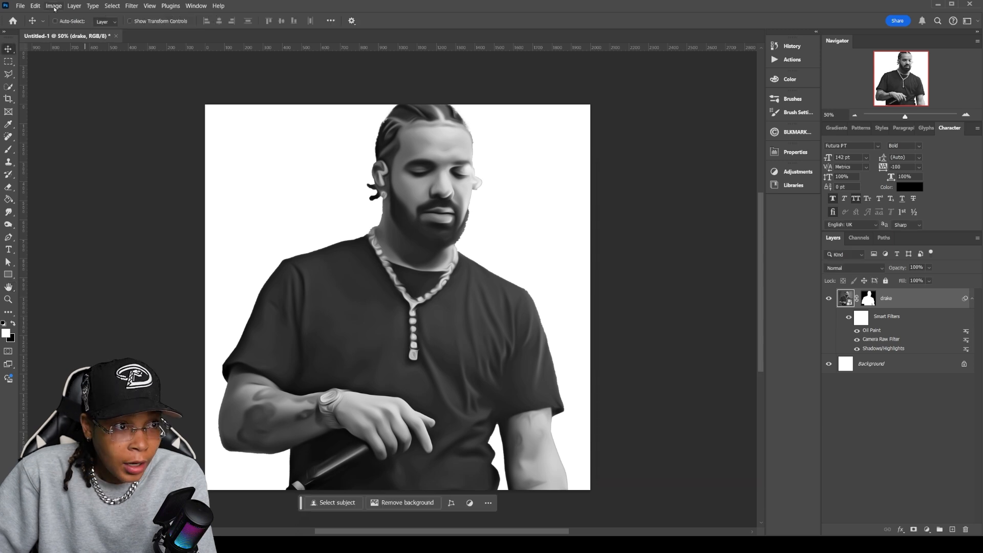
Step: Apply a Threshold adjustment with a reduced level to the drake layer to make a solid black-and-white stencil
{"action": "left_click", "coordinate": [54, 6]}
{"action": "mouse_move", "coordinate": [76, 29]}
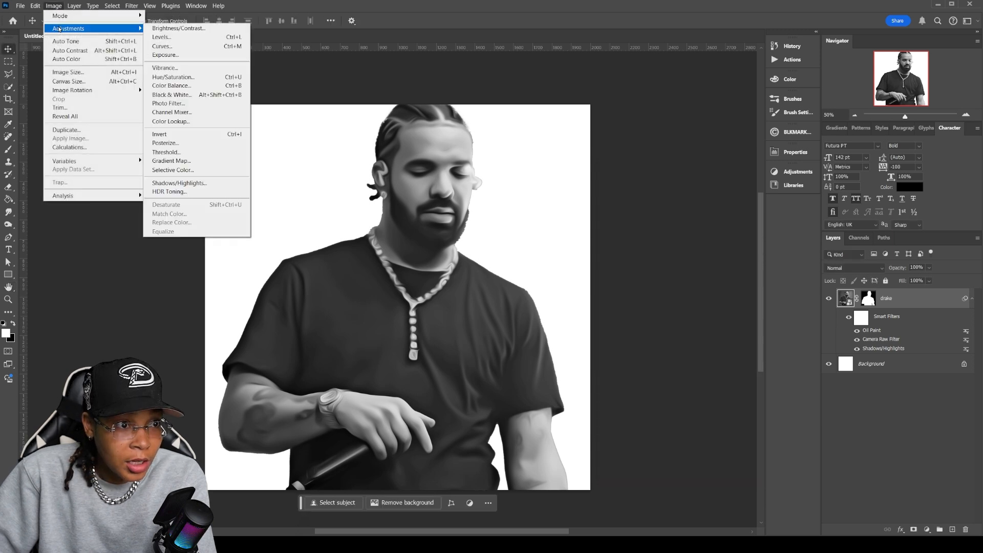
{"action": "left_click", "coordinate": [165, 153]}
{"action": "left_click_drag", "start_coordinate": [563, 147], "coordinate": [713, 139]}
{"action": "left_click_drag", "start_coordinate": [671, 219], "coordinate": [644, 224]}
{"action": "key", "text": "Return"}
Step: Duplicate the drake layer and delete the Oil Paint smart filter from the copy
{"action": "key", "text": "ctrl+j"}
{"action": "key", "text": "v"}
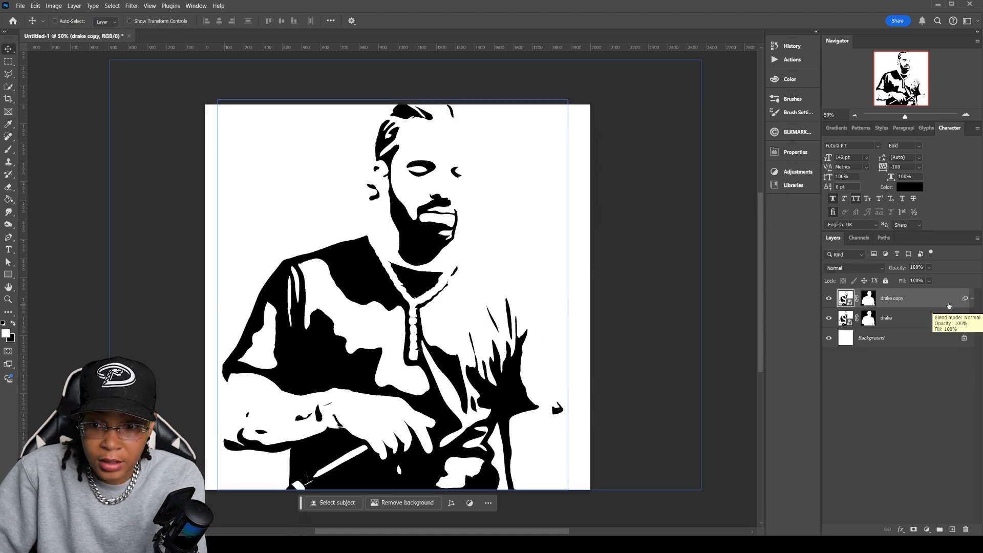
{"action": "mouse_move", "coordinate": [878, 344]}
{"action": "left_mouse_down"}
{"action": "mouse_move", "coordinate": [954, 356]}
{"action": "mouse_move", "coordinate": [965, 529]}
{"action": "left_mouse_up"}
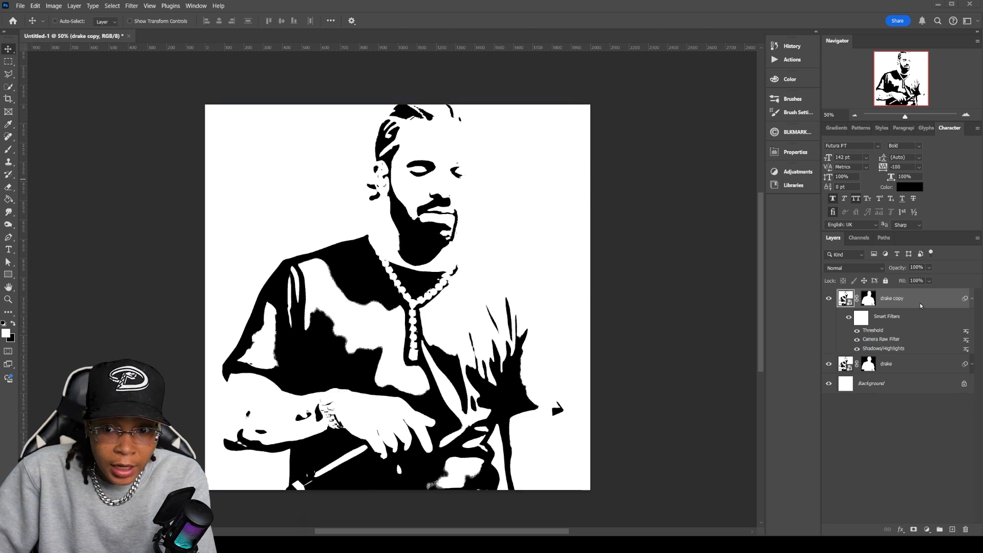
Step: Apply a High Pass filter with a radius of about 1.6 pixels to the drake copy layer
{"action": "left_click", "coordinate": [133, 7]}
{"action": "mouse_move", "coordinate": [181, 228]}
{"action": "left_click", "coordinate": [268, 236]}
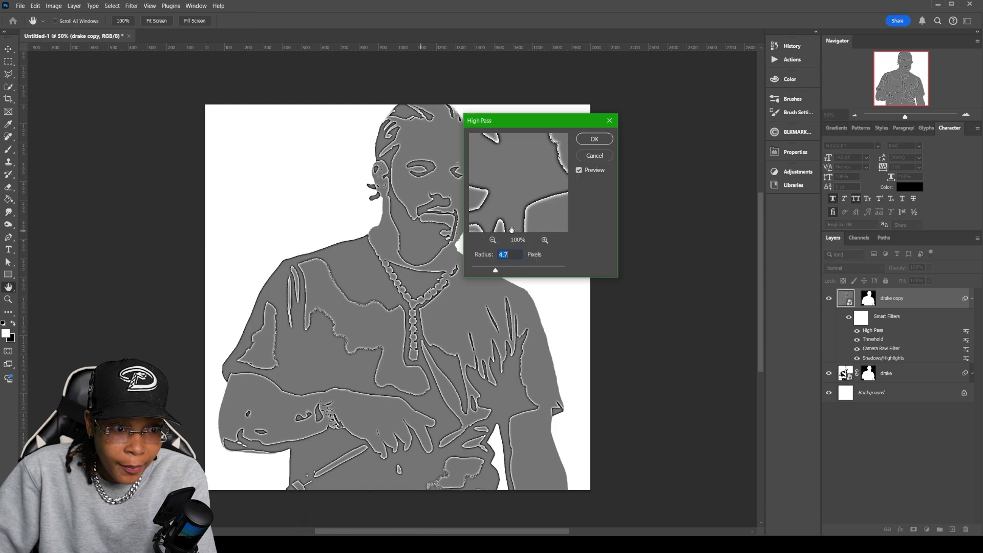
{"action": "left_click_drag", "start_coordinate": [540, 126], "coordinate": [662, 117]}
{"action": "left_click_drag", "start_coordinate": [613, 264], "coordinate": [604, 264]}
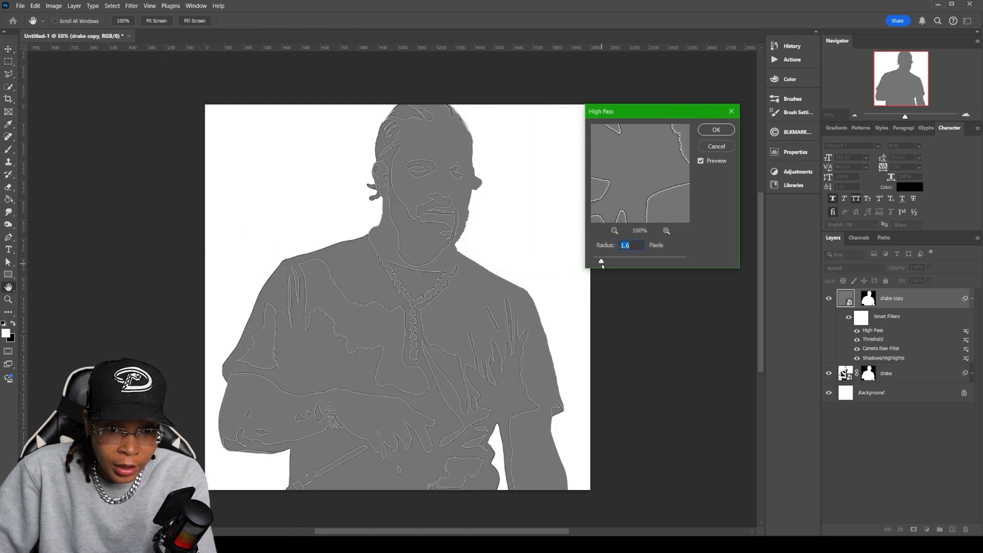
{"action": "key", "text": "Return"}
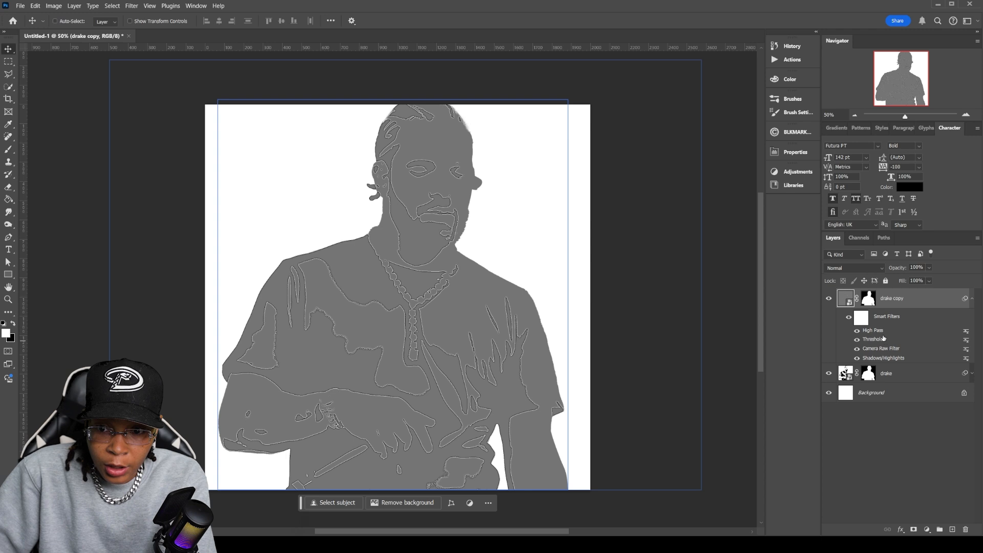
Step: Move Threshold above High Pass on drake copy, with a threshold level of about 128 and a High Pass radius of 3.2 pixels
{"action": "left_click_drag", "start_coordinate": [880, 333], "coordinate": [881, 343]}
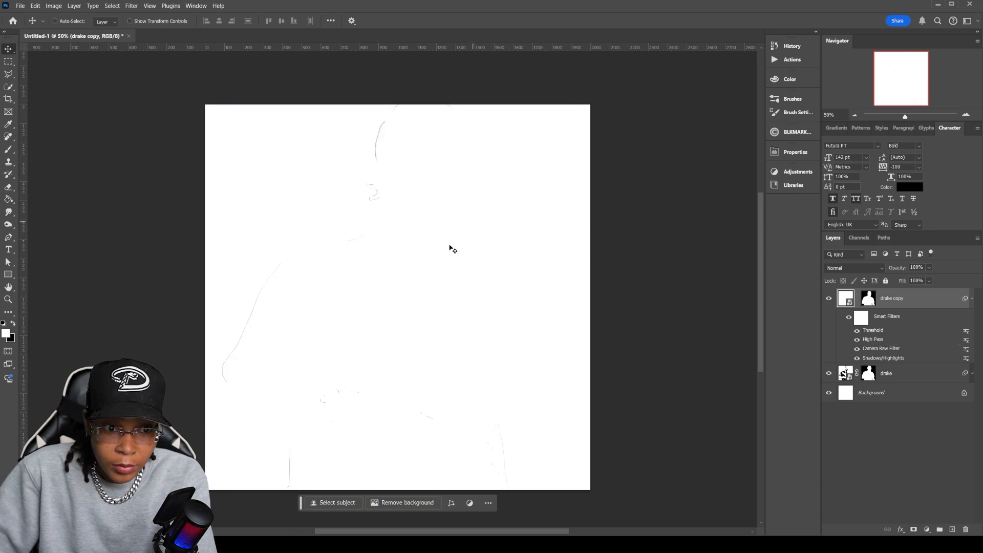
{"action": "double_click", "coordinate": [876, 330]}
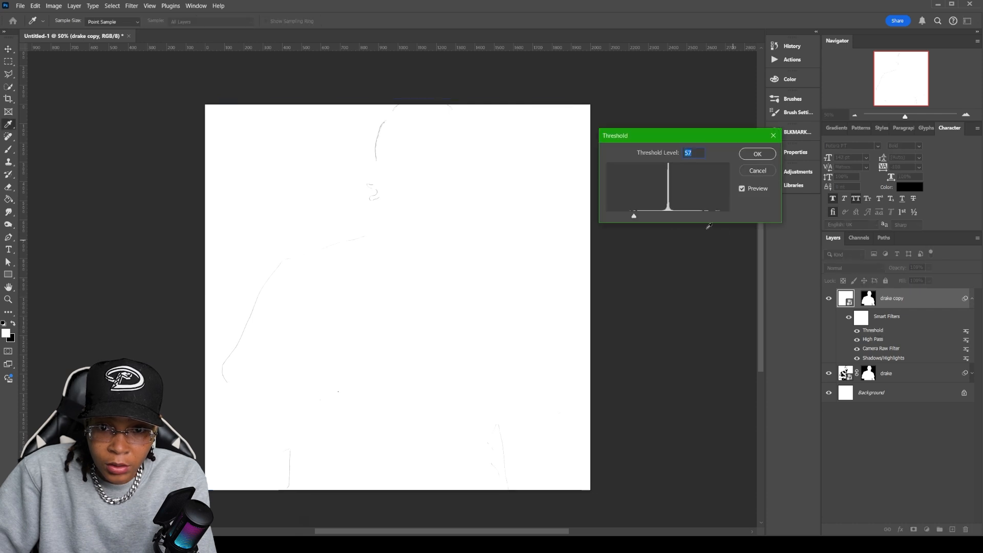
{"action": "left_click_drag", "start_coordinate": [636, 217], "coordinate": [668, 215]}
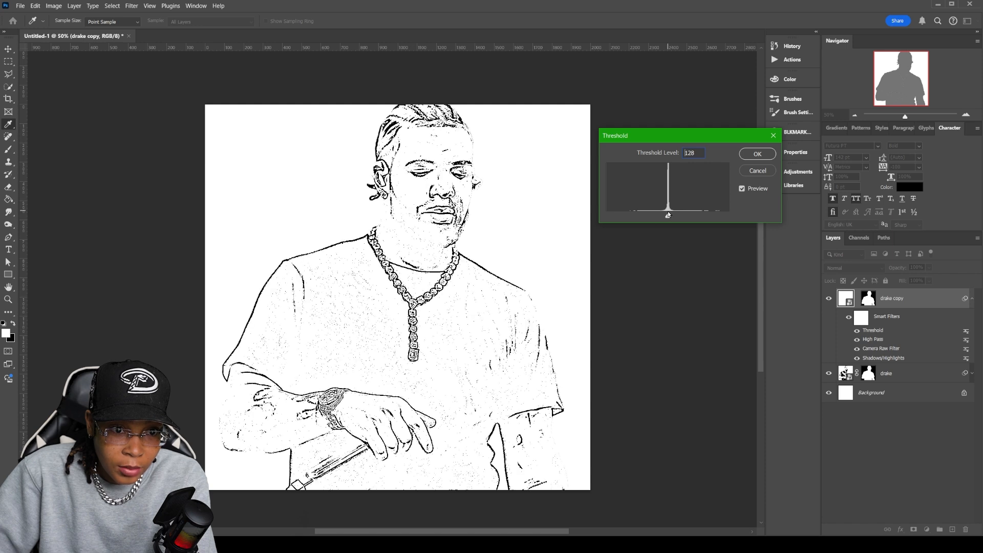
{"action": "key", "text": "Return"}
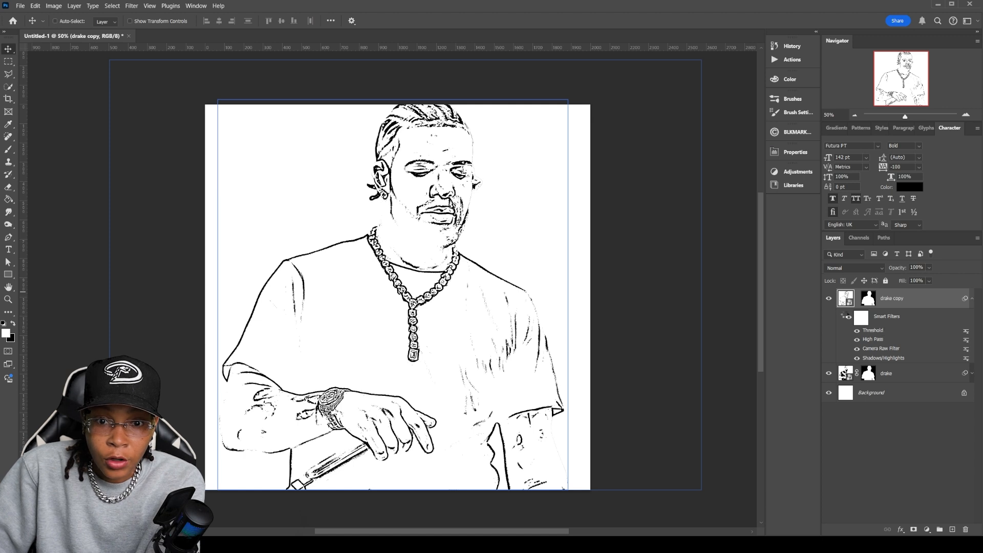
{"action": "left_click", "coordinate": [755, 154]}
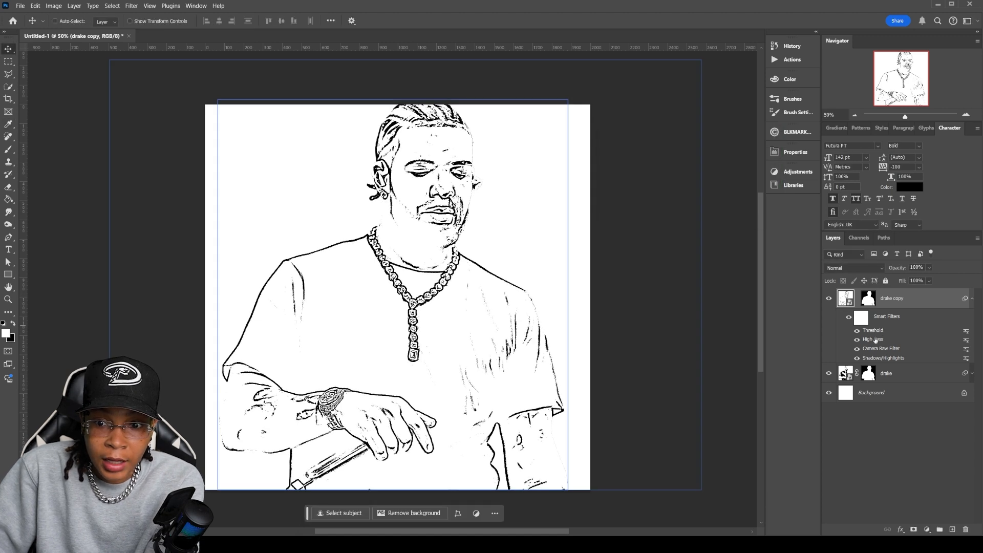
{"action": "double_click", "coordinate": [872, 339]}
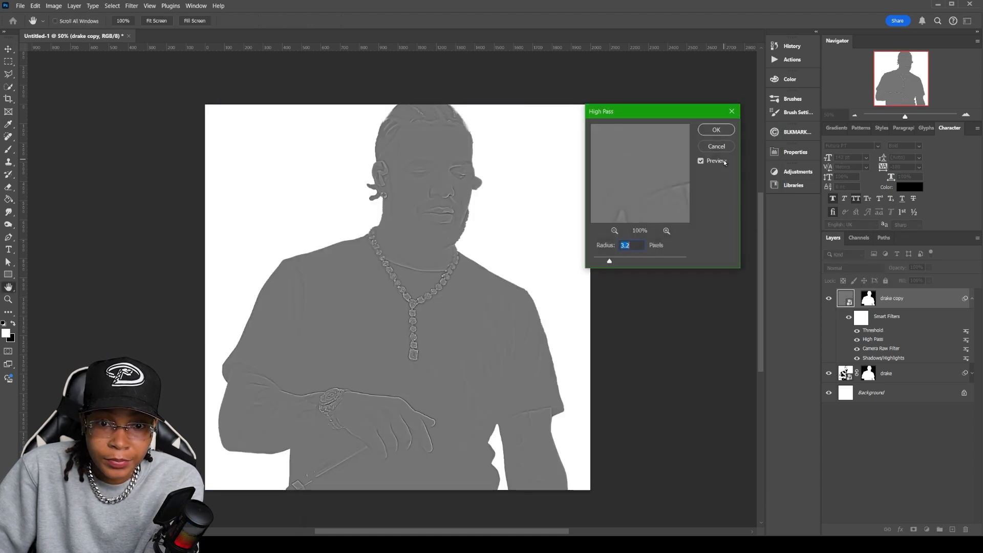
{"action": "left_click", "coordinate": [716, 132]}
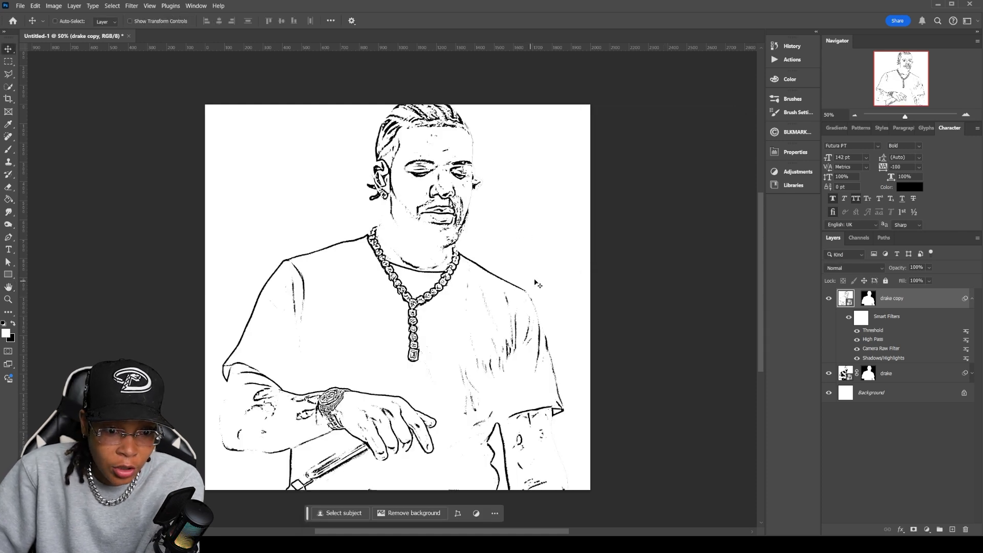
Step: Collapse the smart filters and group the drake copy and drake layers together
{"action": "left_click", "coordinate": [972, 298]}
{"action": "left_click", "coordinate": [925, 480]}
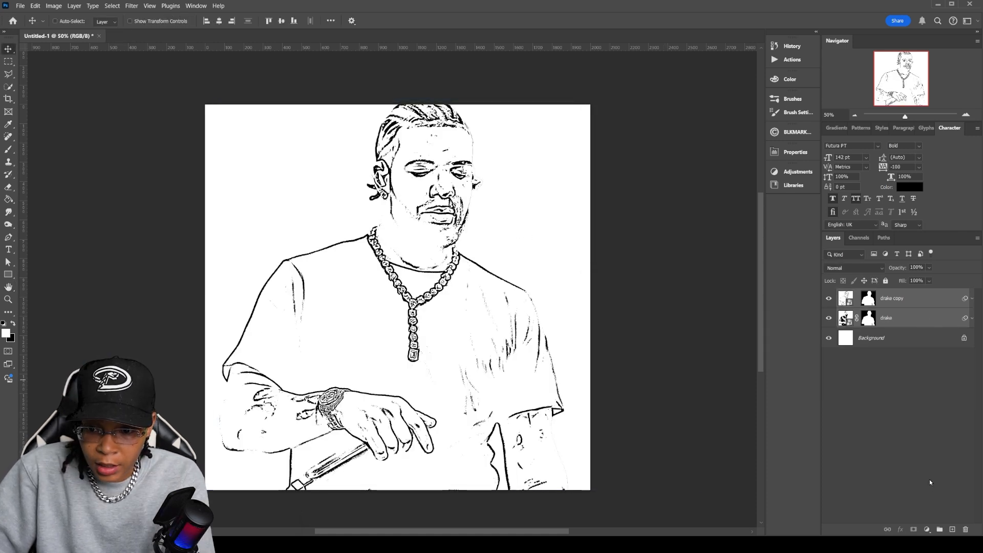
{"action": "left_click", "coordinate": [939, 529]}
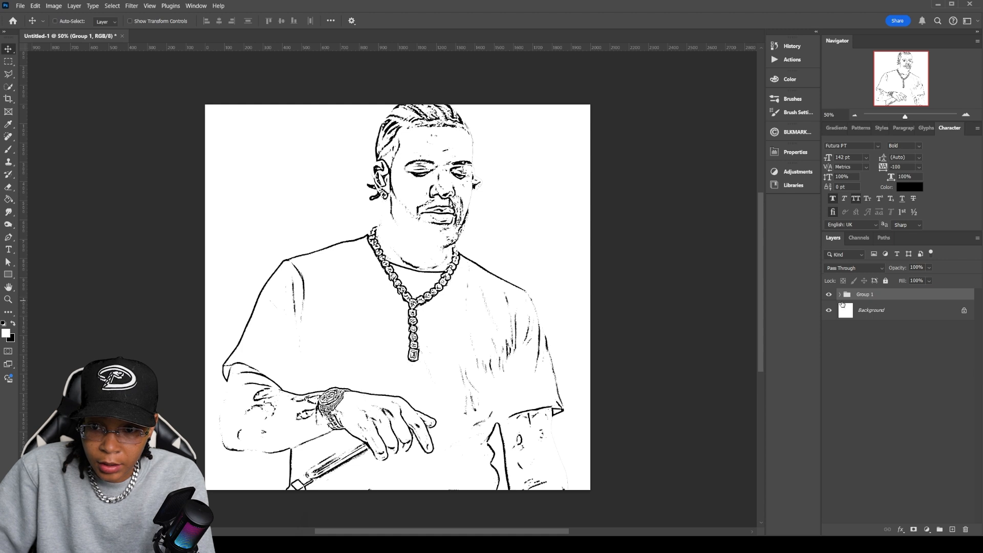
Step: Add a black Stroke layer style to Group 1, positioned at the center
{"action": "double_click", "coordinate": [897, 296]}
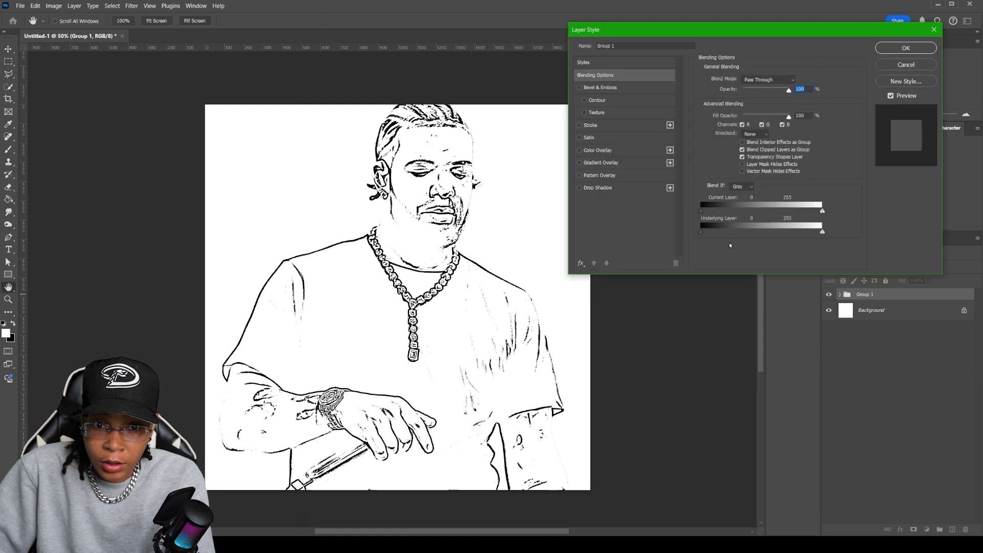
{"action": "left_click", "coordinate": [593, 126]}
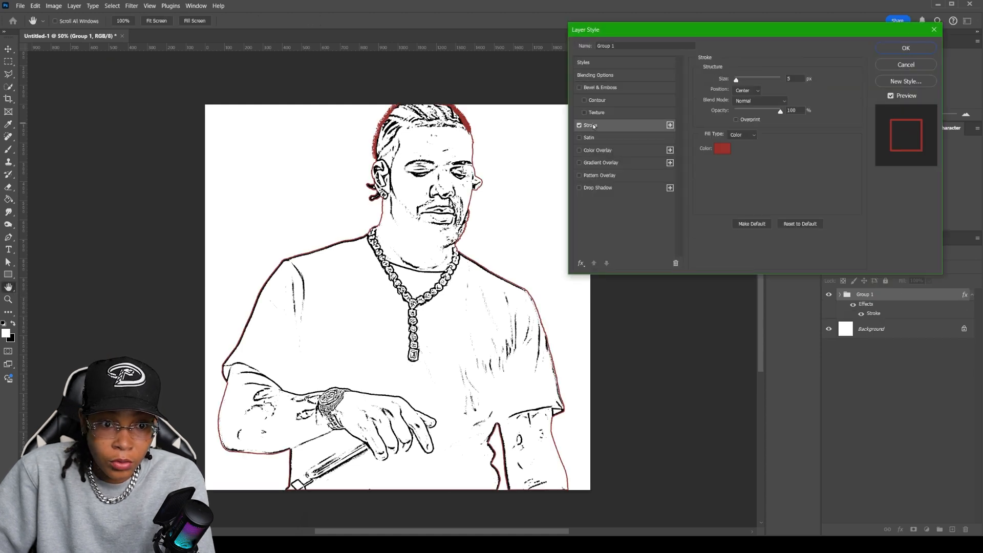
{"action": "left_click", "coordinate": [719, 149]}
{"action": "left_click_drag", "start_coordinate": [727, 136], "coordinate": [763, 242]}
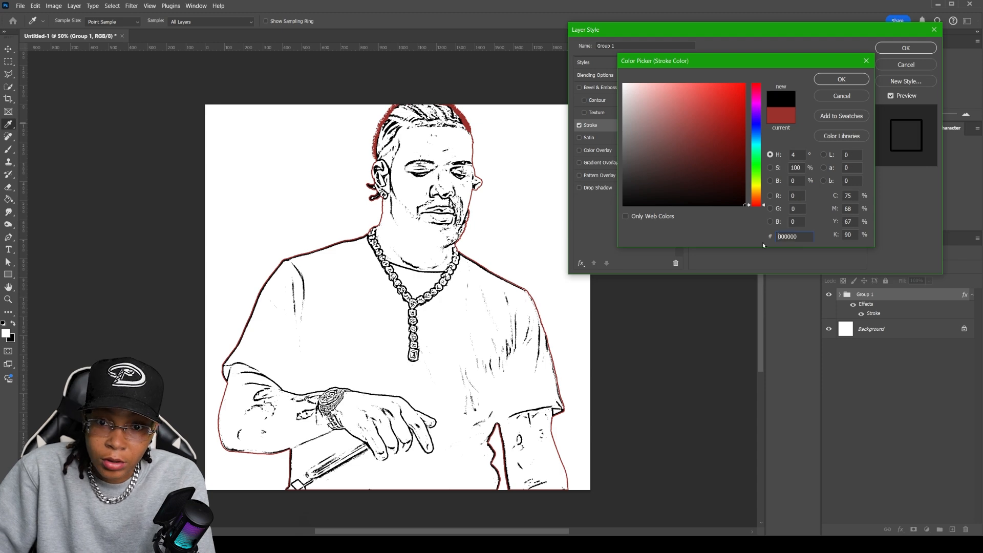
{"action": "left_click", "coordinate": [828, 78]}
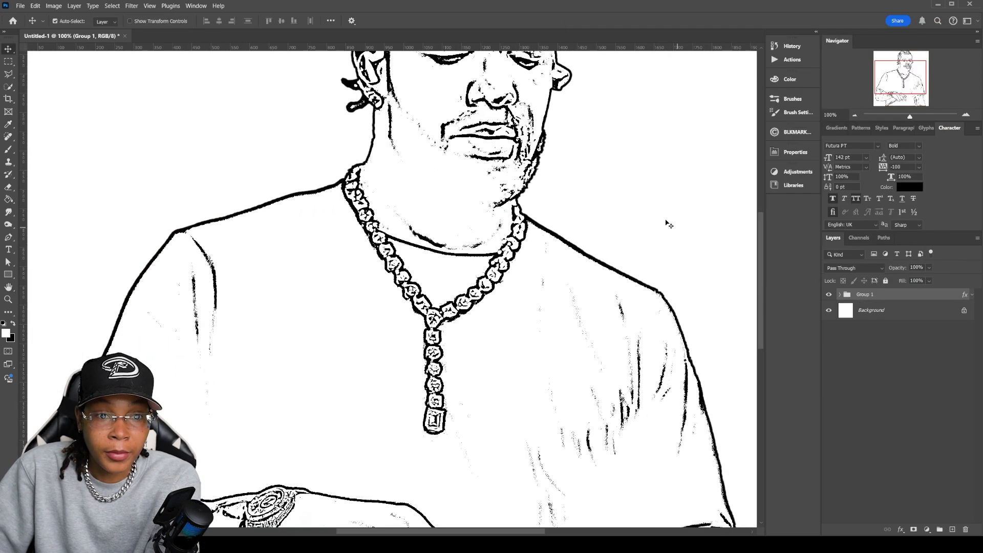
Step: Target the drake copy layer's mask inside Group 1 and set up the Brush tool for the fuzzy hair edge
{"action": "scroll", "coordinate": [590, 213], "scroll_direction": "up", "scroll_amount": 5}
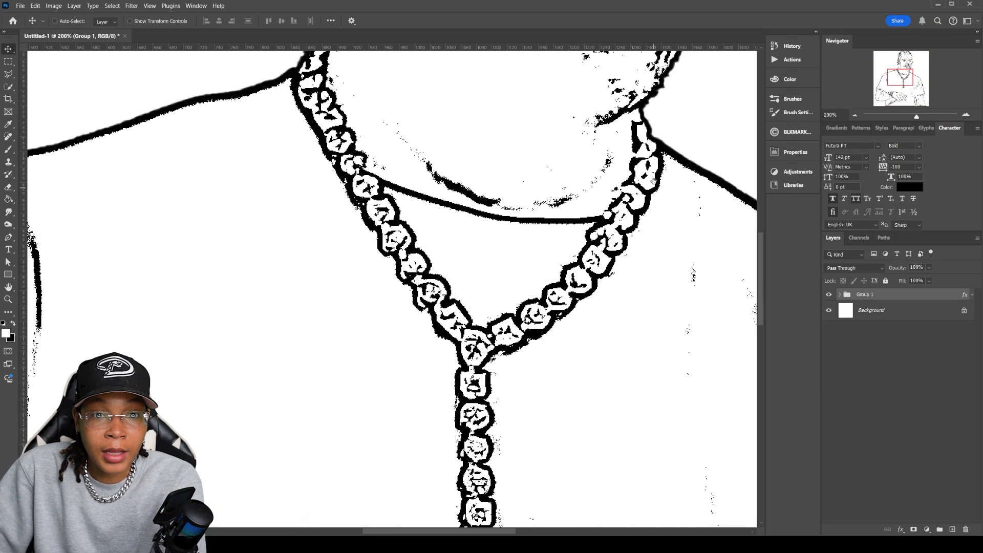
{"action": "left_click_drag", "start_coordinate": [591, 213], "coordinate": [601, 272]}
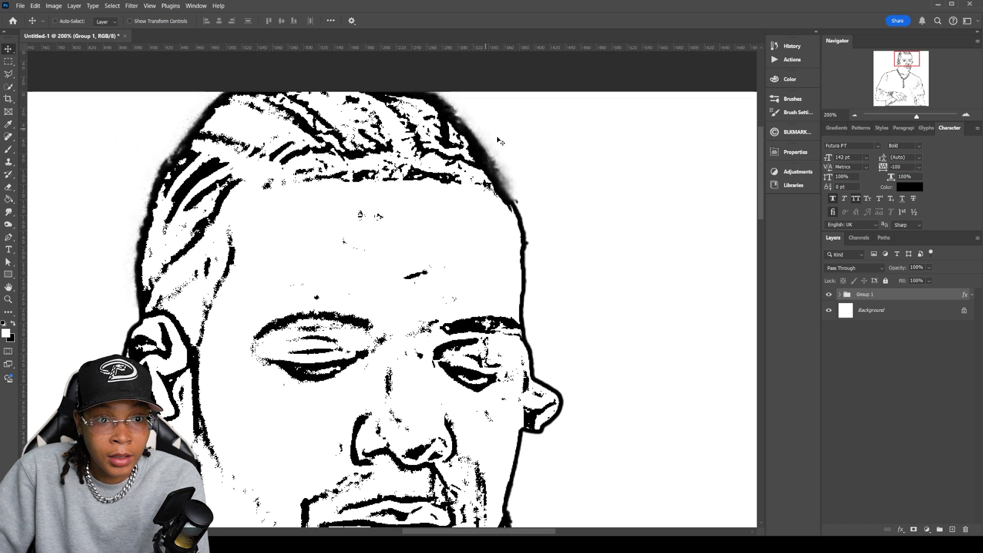
{"action": "left_click", "coordinate": [839, 295]}
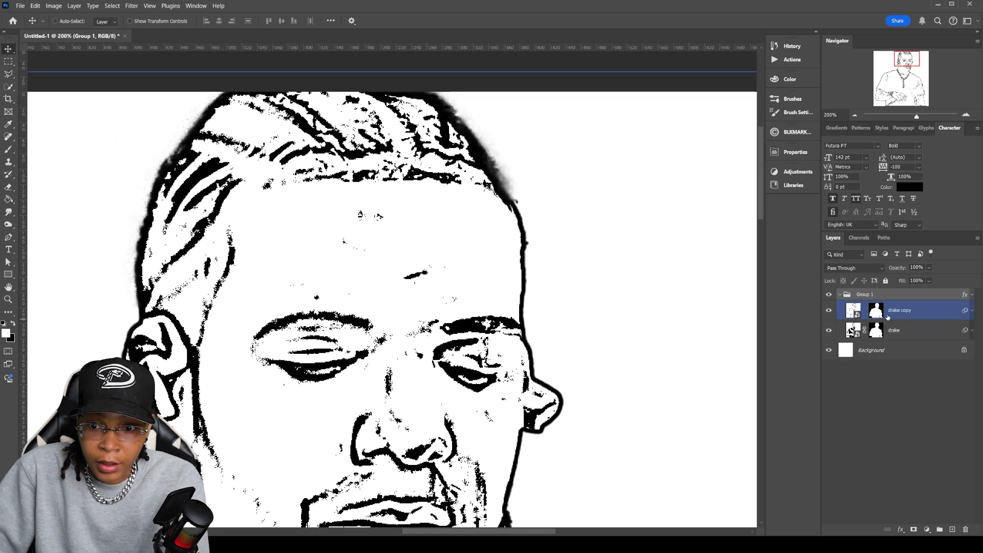
{"action": "left_click", "coordinate": [877, 312]}
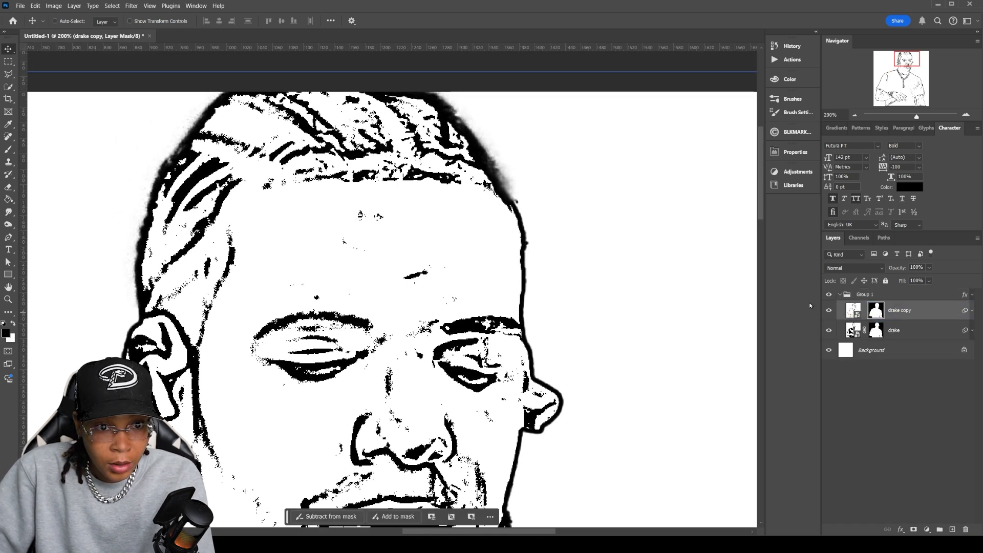
{"action": "key", "text": "b"}
{"action": "left_click", "coordinate": [59, 21]}
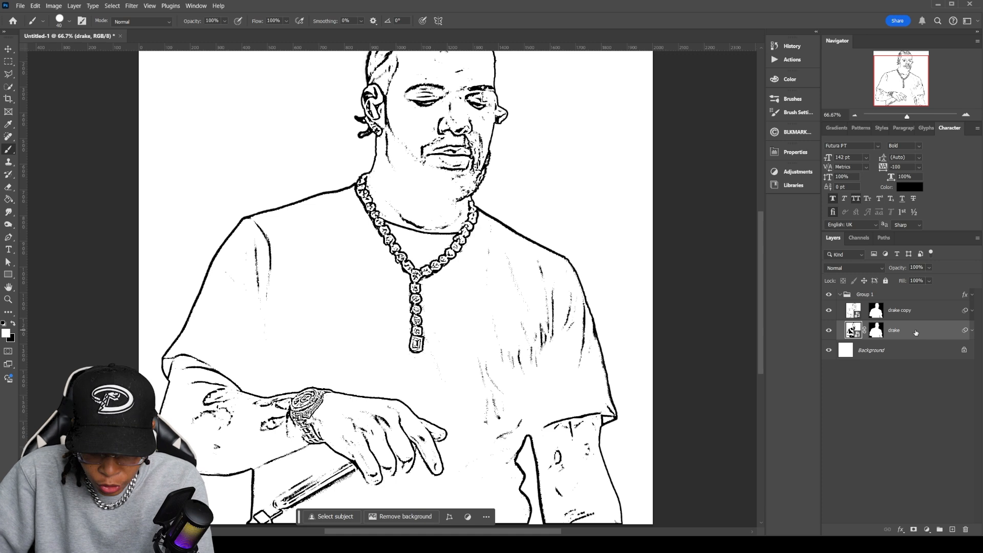
Step: Duplicate the drake layer, place the copy below Group 1 outside the group, and clear its smart filters
{"action": "key", "text": "ctrl+j"}
{"action": "left_click_drag", "start_coordinate": [902, 331], "coordinate": [902, 364]}
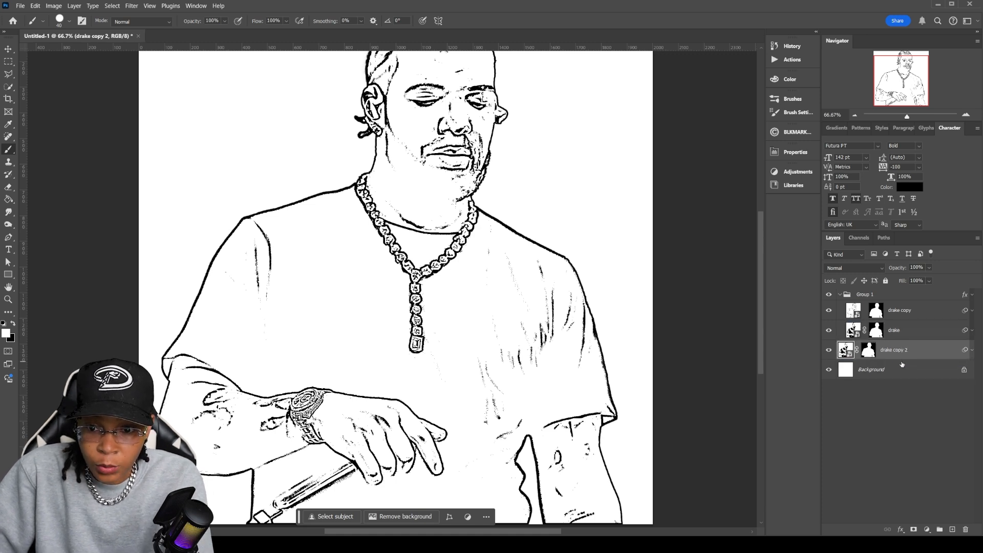
{"action": "left_click", "coordinate": [840, 295]}
{"action": "left_click", "coordinate": [970, 311]}
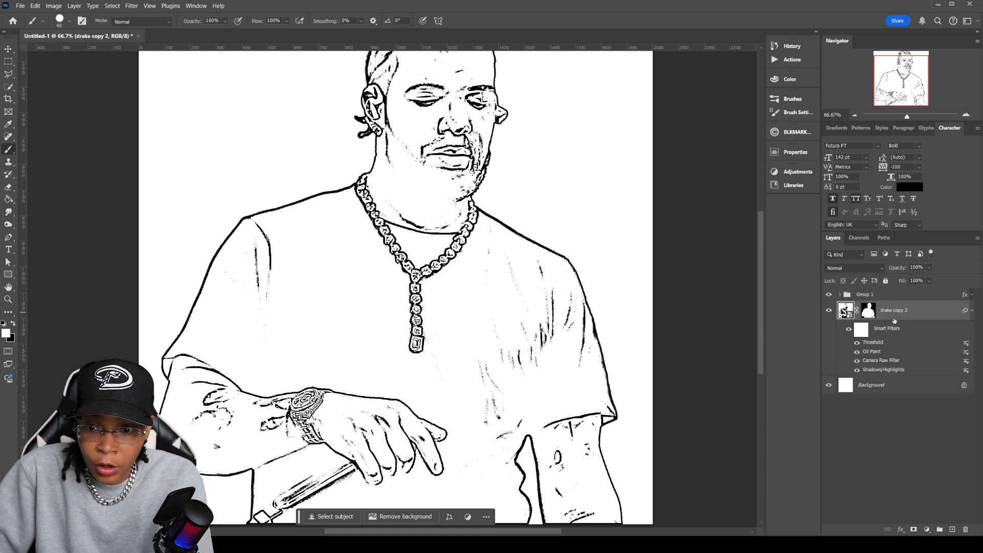
{"action": "right_click", "coordinate": [895, 335]}
{"action": "left_click", "coordinate": [917, 364]}
Step: Lower the opacity of Group 1 to about 40% so the color photo shows through
{"action": "left_click", "coordinate": [890, 294]}
{"action": "left_click", "coordinate": [889, 268]}
{"action": "left_click_drag", "start_coordinate": [889, 269], "coordinate": [868, 274]}
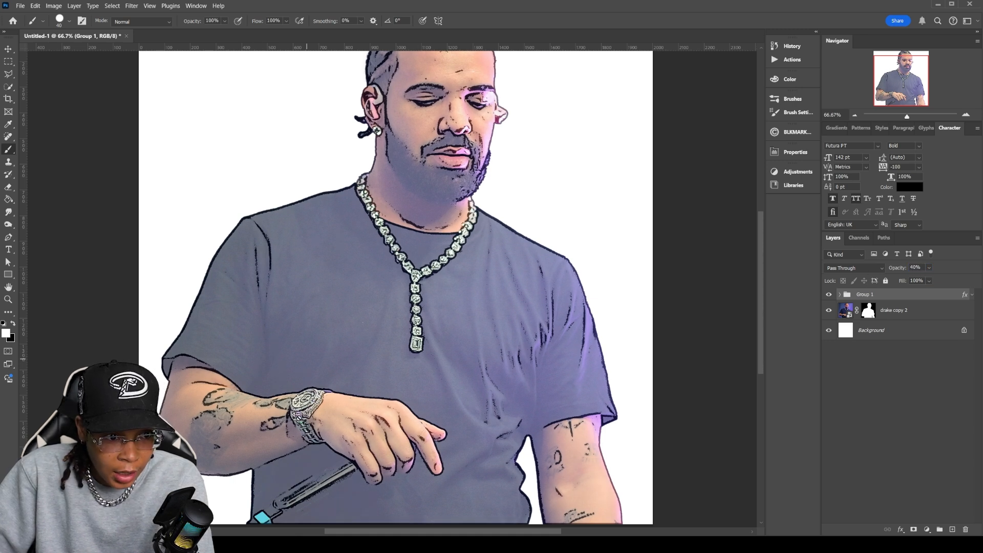
Step: Add a new layer above Group 1 and prepare a small black brush of about 9 px
{"action": "scroll", "coordinate": [517, 278], "scroll_direction": "down", "scroll_amount": 1}
{"action": "left_click", "coordinate": [951, 530]}
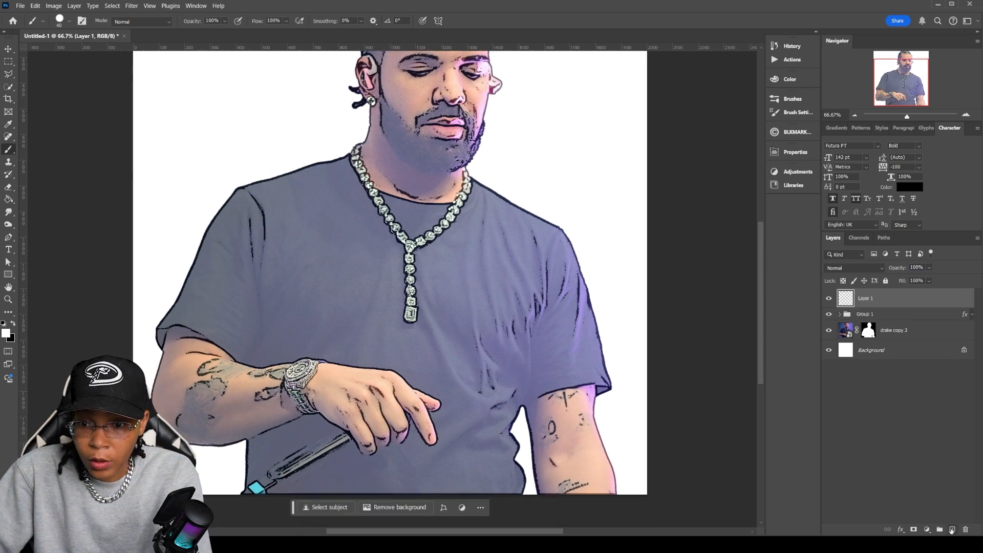
{"action": "key", "text": "x"}
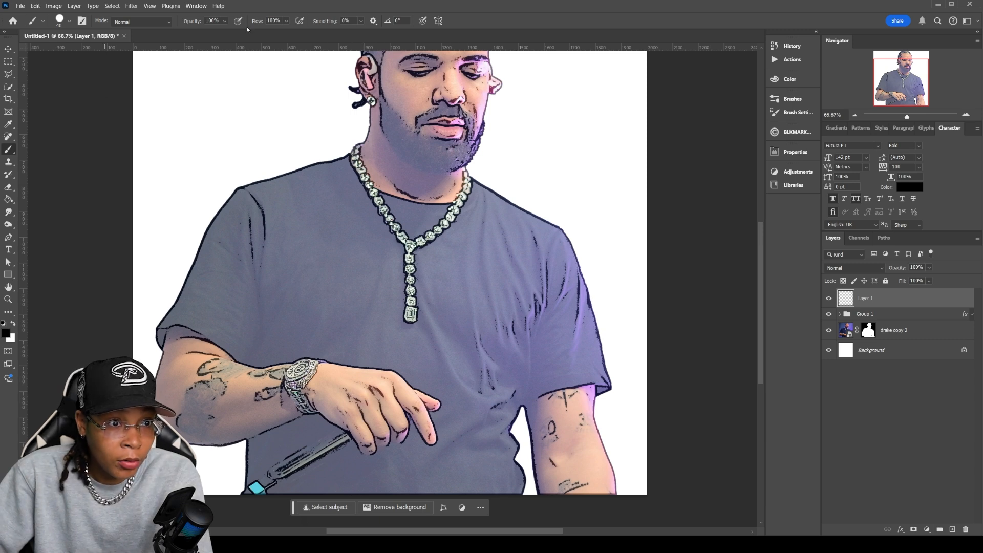
{"action": "key", "text": "bracketleft"}
{"action": "key", "text": "bracketleft"}
{"action": "key", "text": "bracketleft"}
{"action": "key", "text": "bracketleft"}
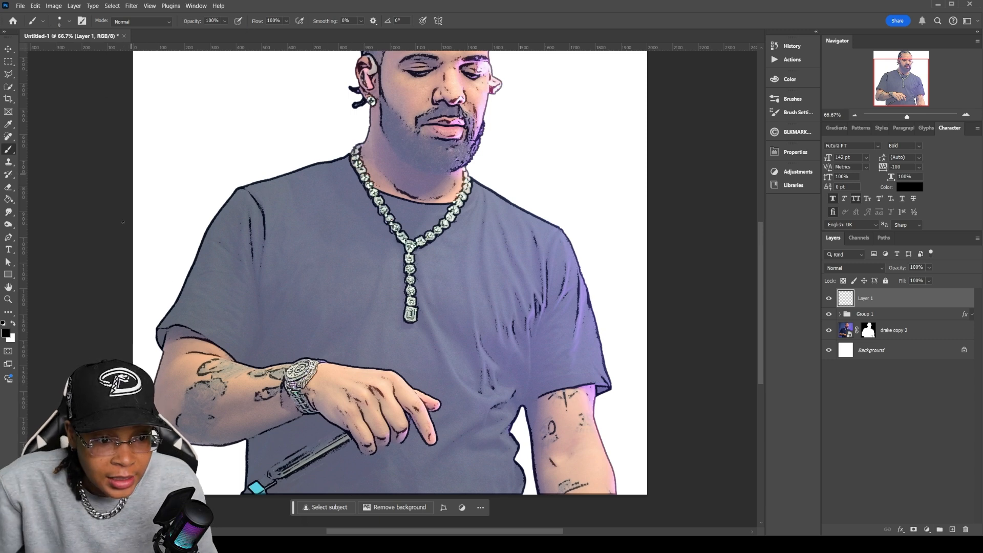
Step: Hide Group 1 and trace the forearm tattoos on Layer 1 with a thin black brush of about 3 px
{"action": "key", "text": "ctrl+plus"}
{"action": "key", "text": "ctrl+plus"}
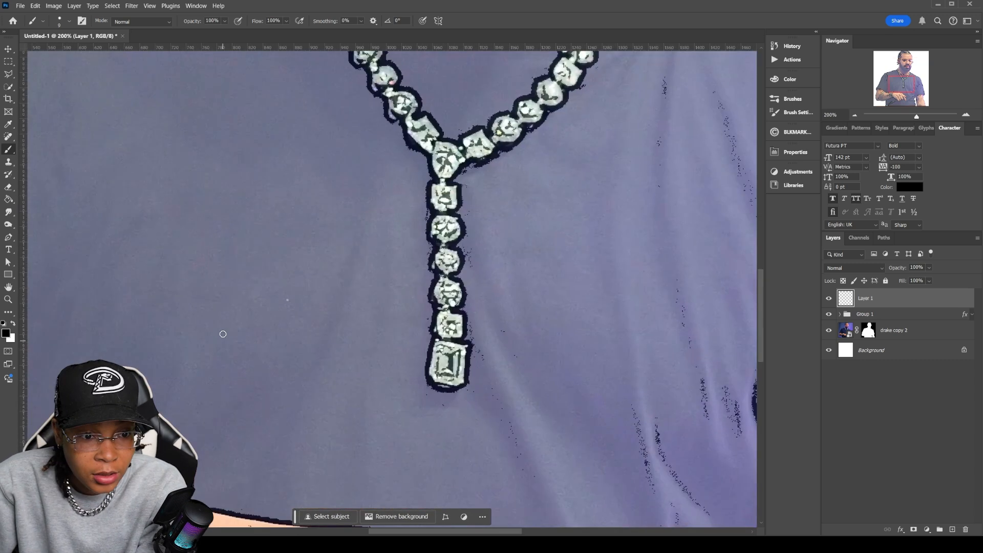
{"action": "key", "text": "bracketleft"}
{"action": "left_click", "coordinate": [891, 95]}
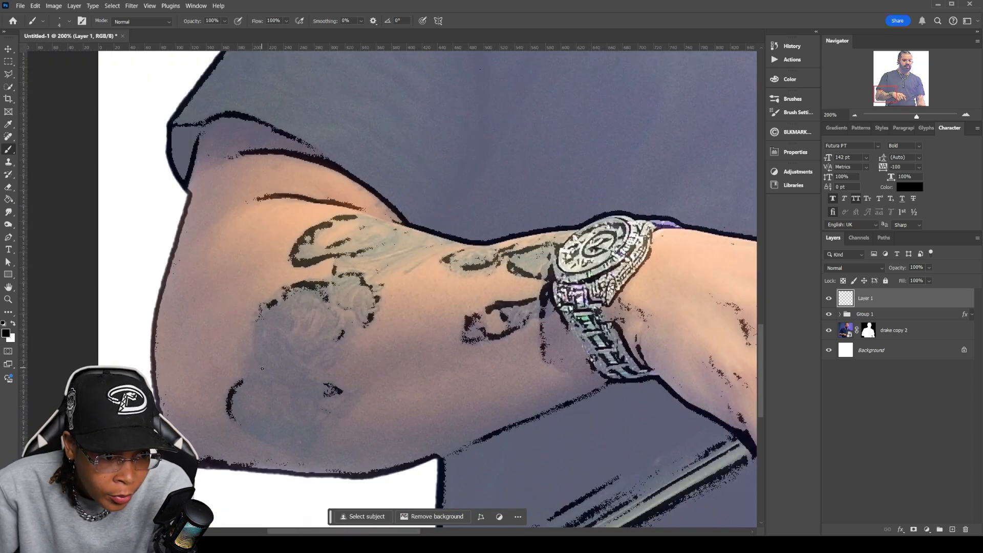
{"action": "left_click", "coordinate": [829, 314]}
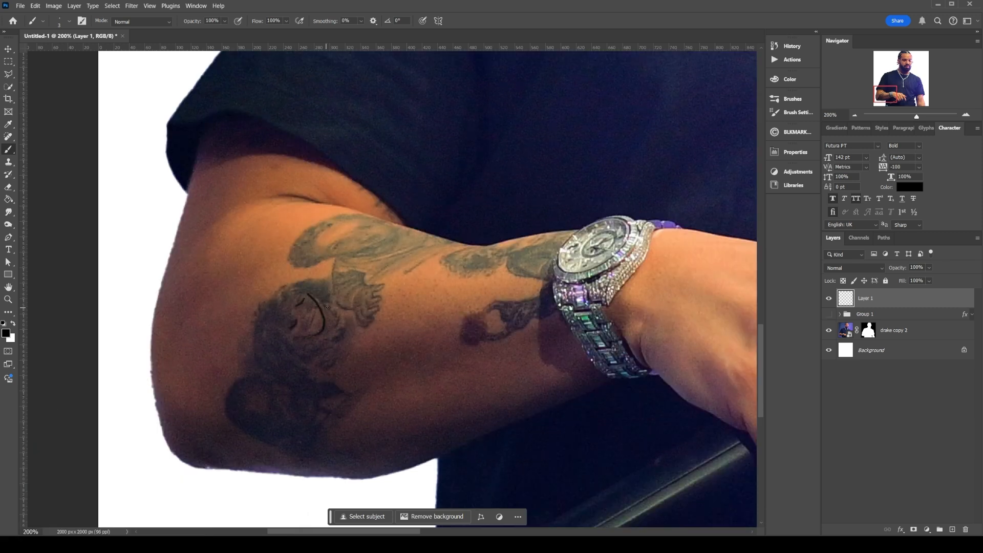
{"action": "key", "text": "bracketleft"}
{"action": "scroll", "coordinate": [365, 265], "scroll_direction": "up", "scroll_amount": 2}
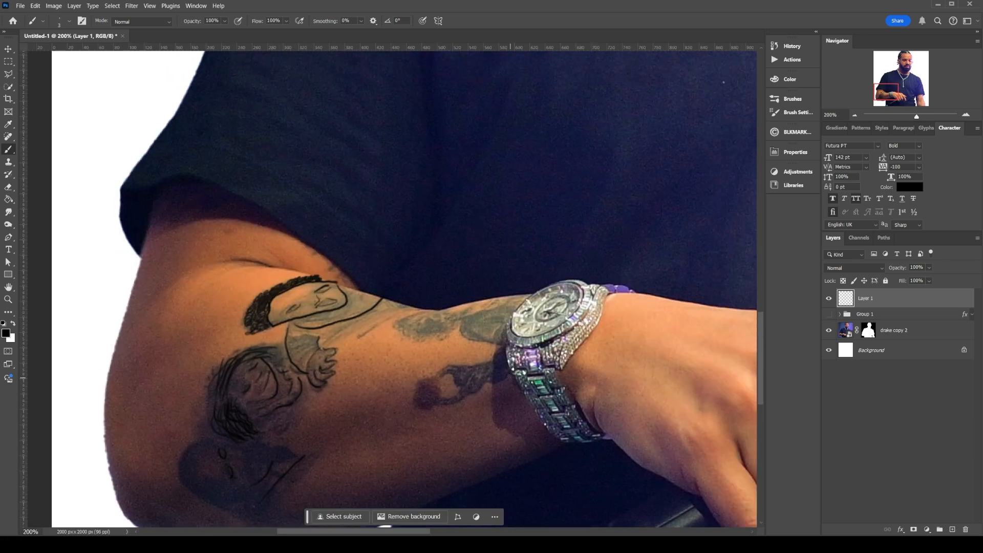
Step: Continue tracing the remaining arm tattoos on Layer 1 with thin black brush strokes
{"action": "left_click", "coordinate": [910, 97]}
{"action": "mouse_move", "coordinate": [428, 280]}
{"action": "left_mouse_down"}
{"action": "mouse_move", "coordinate": [430, 292]}
{"action": "mouse_move", "coordinate": [423, 268]}
{"action": "left_mouse_up"}
{"action": "left_click_drag", "start_coordinate": [389, 355], "coordinate": [452, 326]}
{"action": "left_click_drag", "start_coordinate": [464, 182], "coordinate": [467, 233]}
{"action": "mouse_move", "coordinate": [423, 197]}
{"action": "left_mouse_down"}
{"action": "mouse_move", "coordinate": [507, 203]}
{"action": "mouse_move", "coordinate": [512, 212]}
{"action": "left_mouse_up"}
{"action": "left_click_drag", "start_coordinate": [505, 259], "coordinate": [520, 288]}
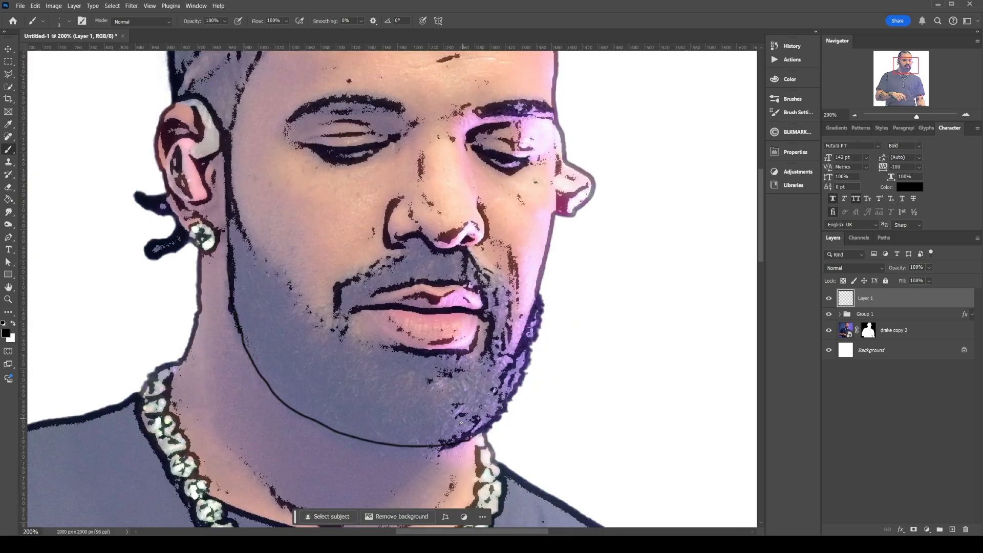
Step: Outline the beard along the jaw and paint the beard, hair and eyebrow solid black
{"action": "left_click", "coordinate": [233, 234], "text": "shift"}
{"action": "mouse_move", "coordinate": [241, 237]}
{"action": "left_mouse_down"}
{"action": "mouse_move", "coordinate": [283, 397]}
{"action": "mouse_move", "coordinate": [441, 393]}
{"action": "mouse_move", "coordinate": [486, 416]}
{"action": "left_mouse_up"}
{"action": "mouse_move", "coordinate": [358, 399]}
{"action": "left_mouse_down"}
{"action": "mouse_move", "coordinate": [465, 390]}
{"action": "mouse_move", "coordinate": [512, 374]}
{"action": "mouse_move", "coordinate": [523, 318]}
{"action": "mouse_move", "coordinate": [388, 264]}
{"action": "mouse_move", "coordinate": [440, 250]}
{"action": "left_mouse_up"}
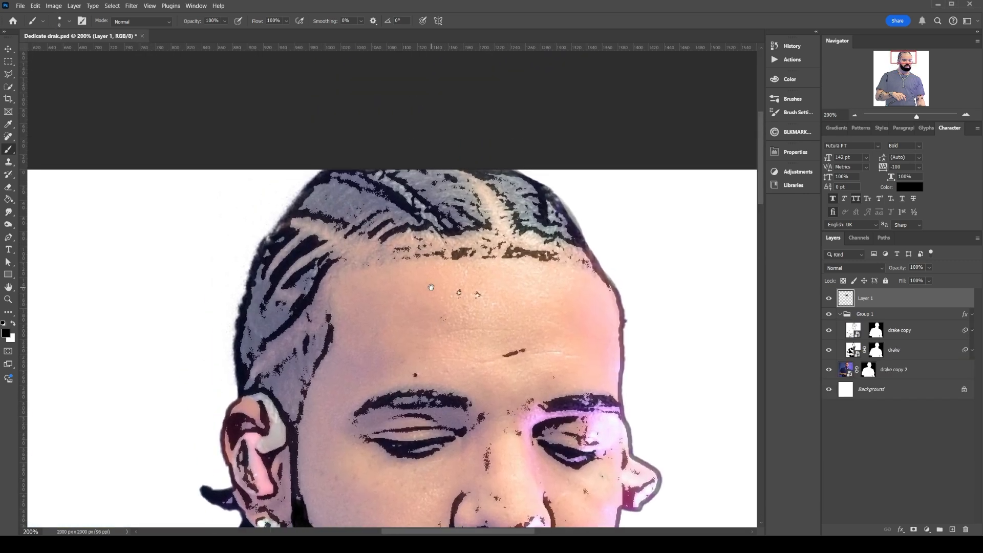
{"action": "left_click_drag", "start_coordinate": [374, 295], "coordinate": [390, 296]}
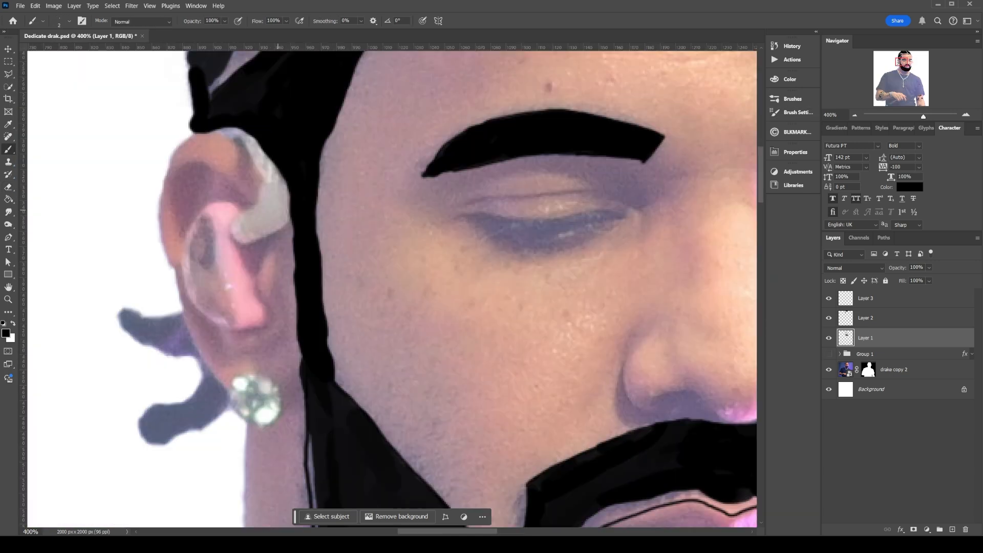
Step: Select the shadow area in the upper inner ear with the Polygonal Lasso and fill it with black on Layer 1
{"action": "key", "text": "l"}
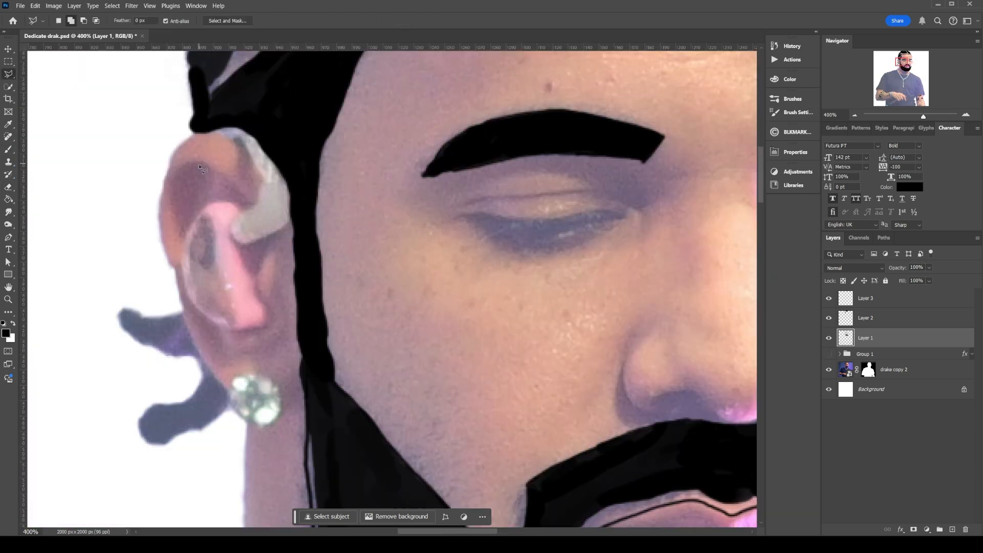
{"action": "key", "text": "ctrl+plus"}
{"action": "left_click_drag", "start_coordinate": [203, 169], "coordinate": [246, 240]}
{"action": "left_click", "coordinate": [246, 241]}
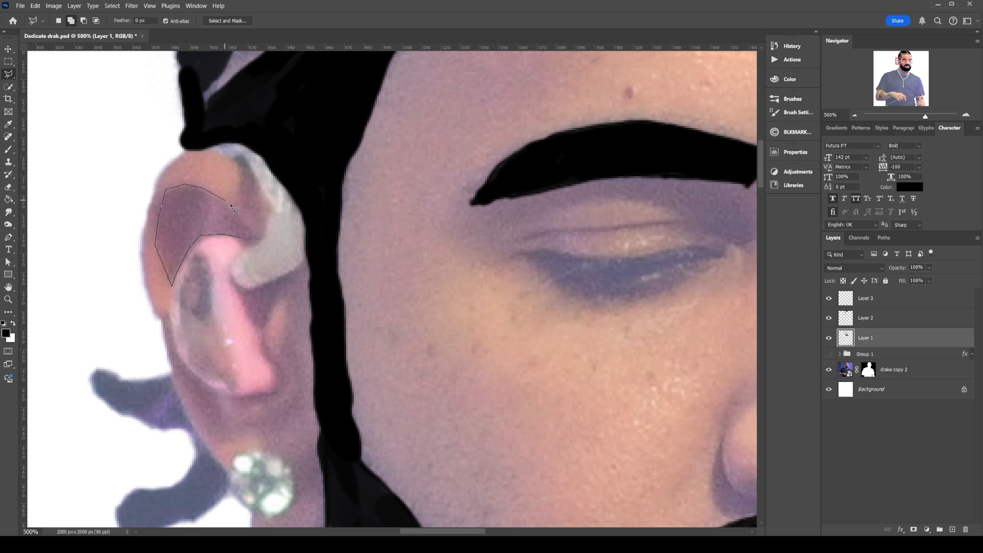
{"action": "left_click", "coordinate": [246, 243]}
{"action": "right_click", "coordinate": [207, 220]}
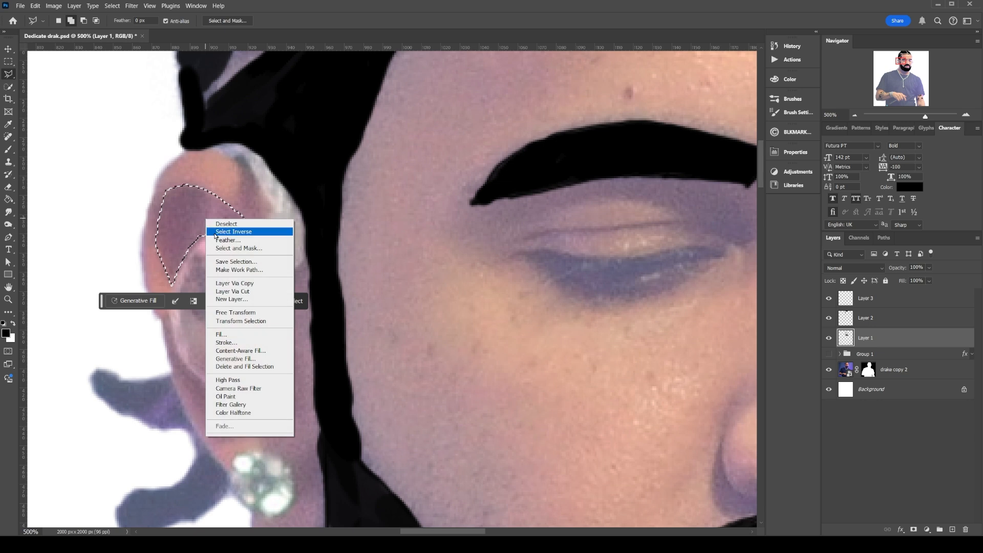
{"action": "left_click", "coordinate": [221, 334]}
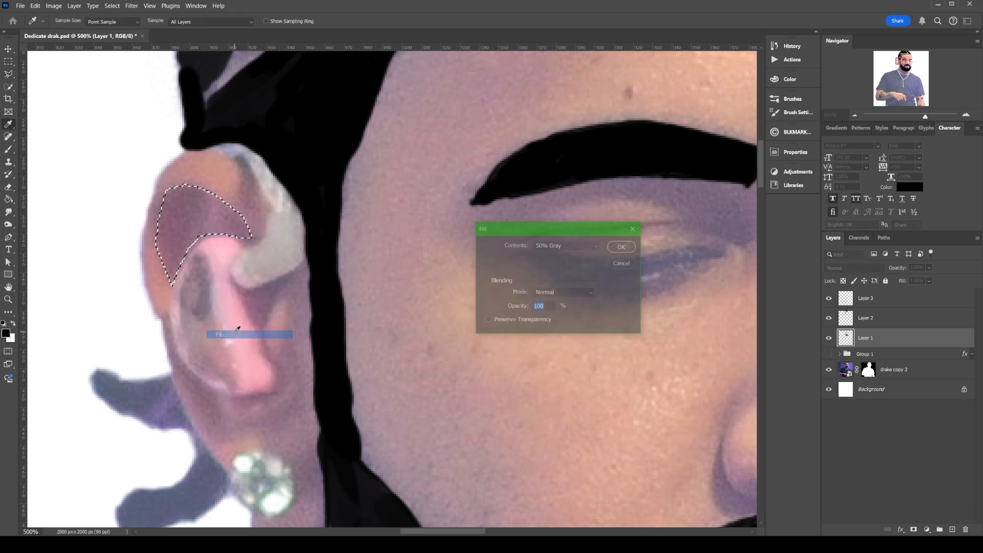
{"action": "left_click", "coordinate": [552, 250]}
{"action": "left_click", "coordinate": [561, 321]}
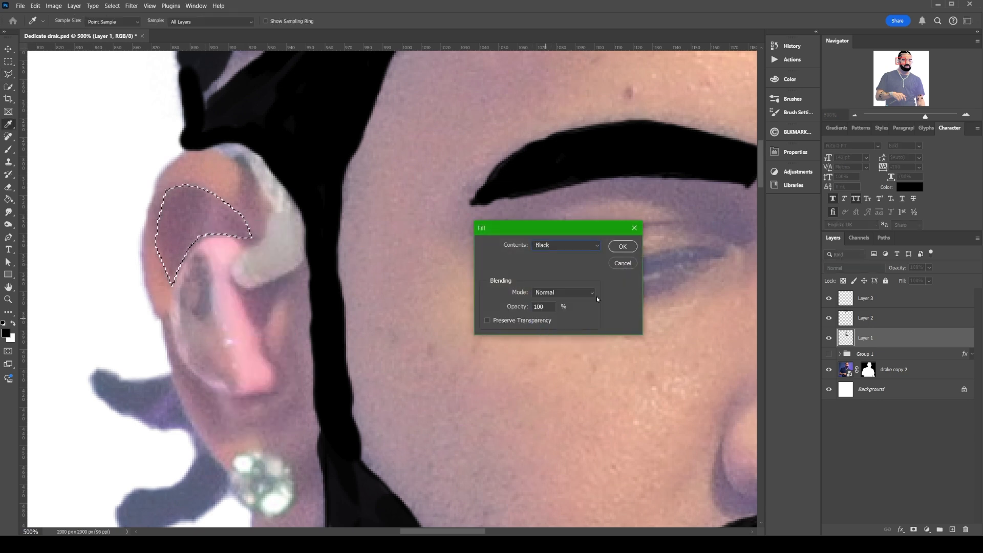
{"action": "left_click", "coordinate": [625, 249]}
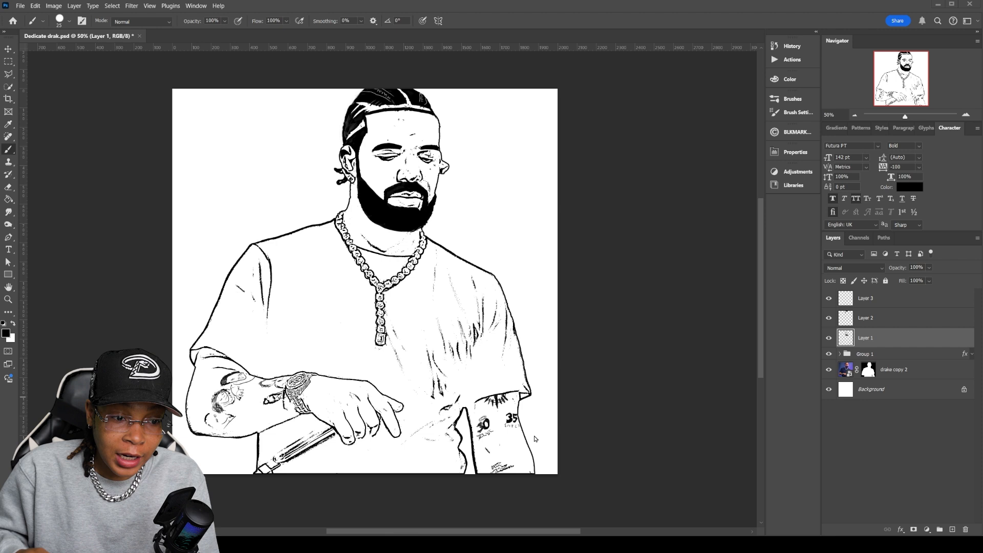
Step: Add a layer named "shirt adj" above Group 1 and paint over stray shirt marks in white
{"action": "left_click", "coordinate": [840, 358]}
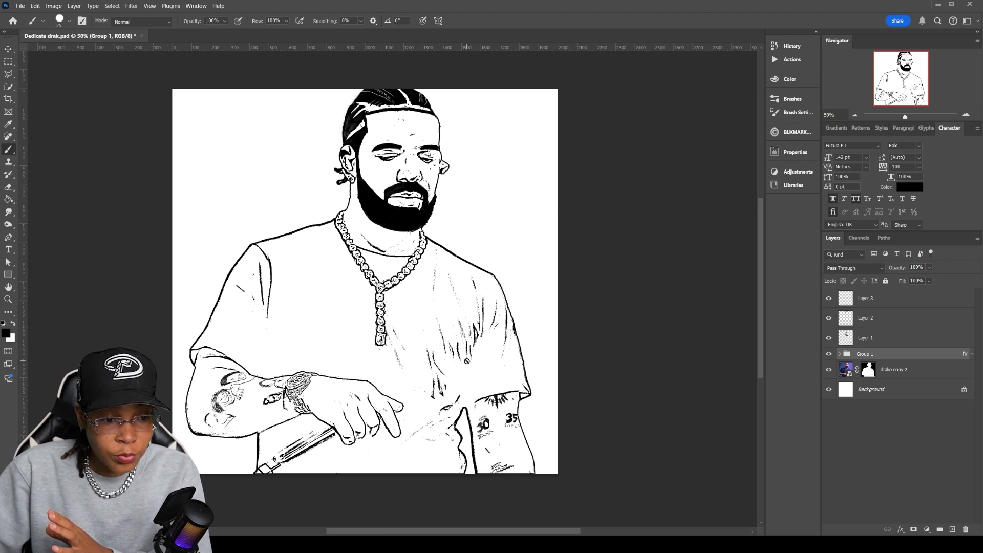
{"action": "key", "text": "ctrl+plus"}
{"action": "left_click_drag", "start_coordinate": [419, 313], "coordinate": [438, 278]}
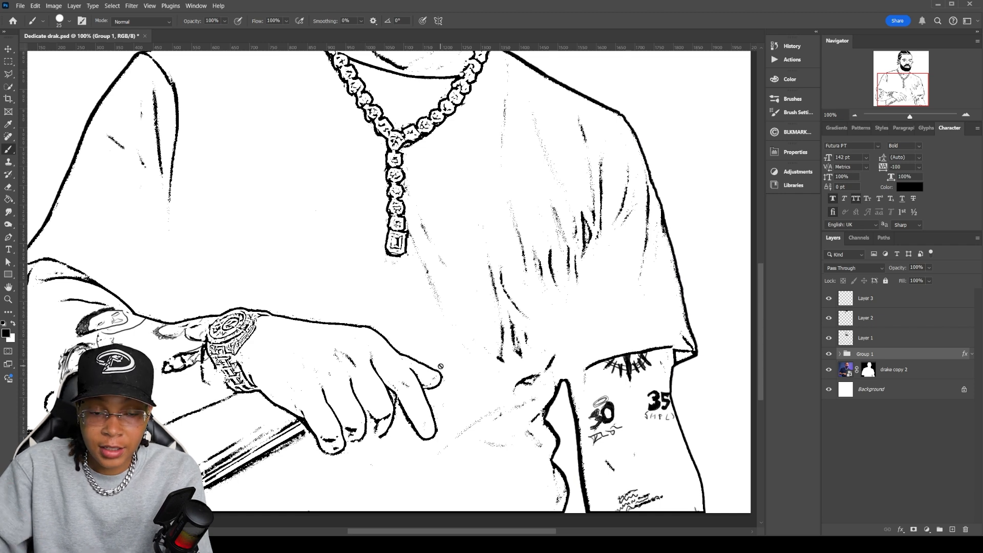
{"action": "key", "text": "ctrl+shift+alt+n"}
{"action": "double_click", "coordinate": [865, 357]}
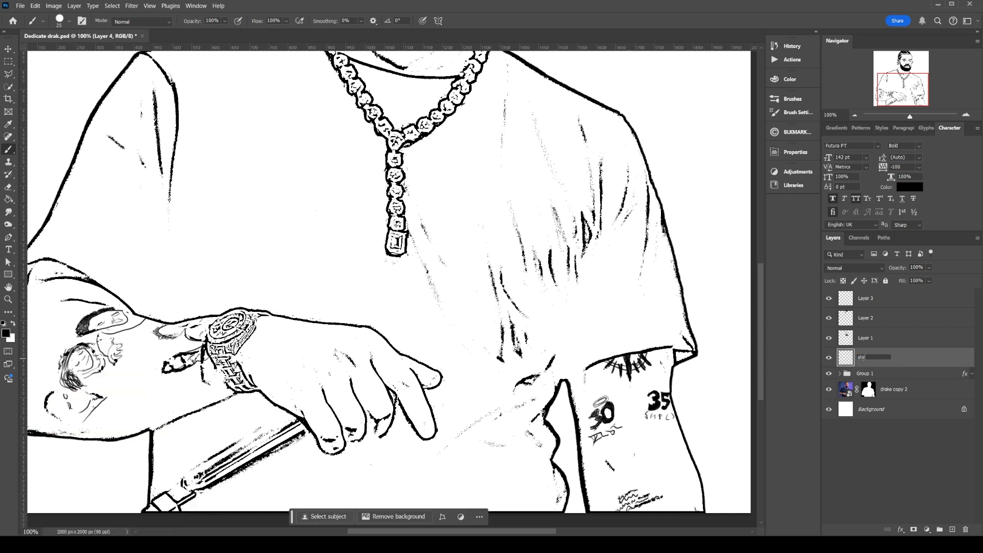
{"action": "type", "text": "shirt adj"}
{"action": "key", "text": "Return"}
{"action": "key", "text": "x"}
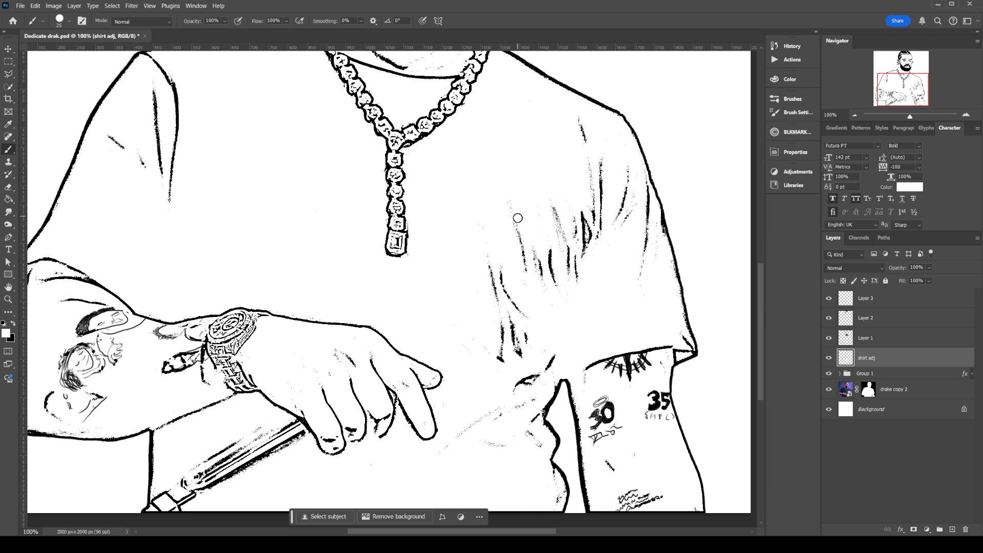
Step: Try redrawing the shirt creases with thin black strokes on a new layer, and delete that layer
{"action": "key", "text": "ctrl+shift+alt+n"}
{"action": "key", "text": "bracketleft"}
{"action": "key", "text": "bracketleft"}
{"action": "key", "text": "bracketleft"}
{"action": "key", "text": "x"}
{"action": "key", "text": "bracketleft"}
{"action": "mouse_move", "coordinate": [503, 359]}
{"action": "left_mouse_down"}
{"action": "mouse_move", "coordinate": [499, 311]}
{"action": "mouse_move", "coordinate": [530, 318]}
{"action": "left_mouse_up"}
{"action": "left_click_drag", "start_coordinate": [511, 318], "coordinate": [520, 354]}
{"action": "left_click_drag", "start_coordinate": [513, 388], "coordinate": [540, 377]}
{"action": "left_click_drag", "start_coordinate": [557, 356], "coordinate": [544, 365]}
{"action": "left_click_drag", "start_coordinate": [519, 232], "coordinate": [526, 267]}
{"action": "left_click", "coordinate": [964, 530]}
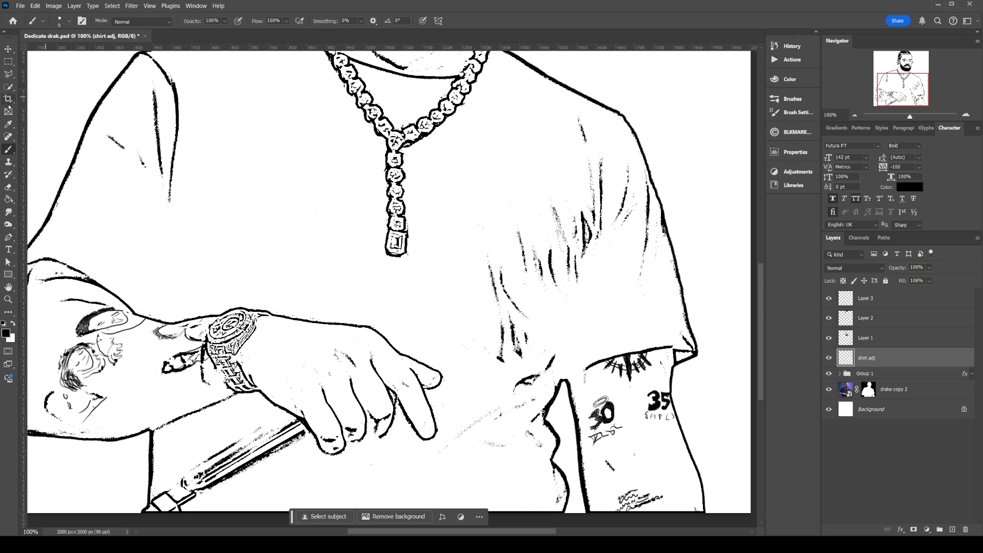
Step: Outline the long crease on the shirt front, between the necklace pendant and the sleeve, with the Polygonal Lasso
{"action": "left_click", "coordinate": [10, 75]}
{"action": "key", "text": "ctrl+plus"}
{"action": "key", "text": "ctrl+plus"}
{"action": "left_click_drag", "start_coordinate": [553, 284], "coordinate": [323, 238]}
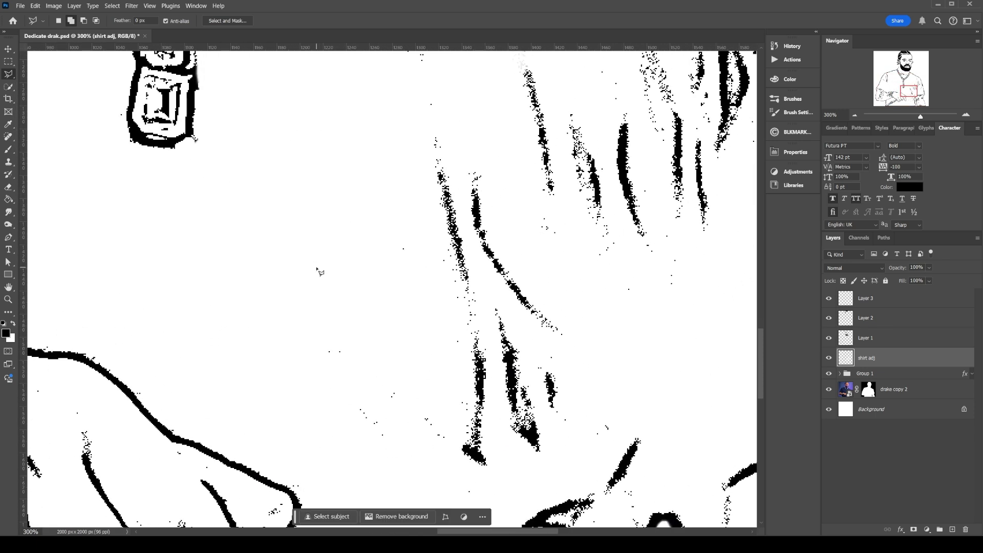
{"action": "left_click", "coordinate": [468, 460]}
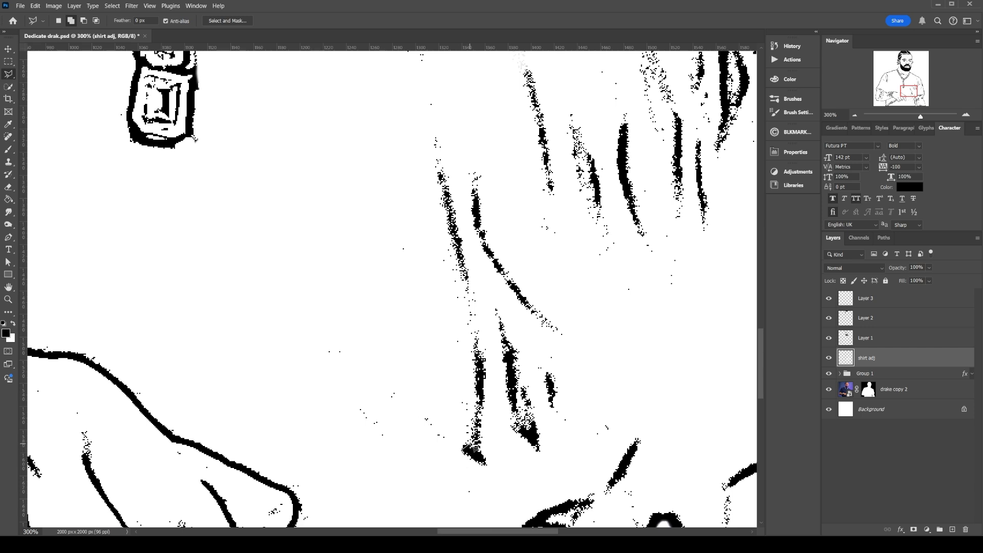
{"action": "left_click", "coordinate": [479, 365]}
{"action": "left_click", "coordinate": [435, 166]}
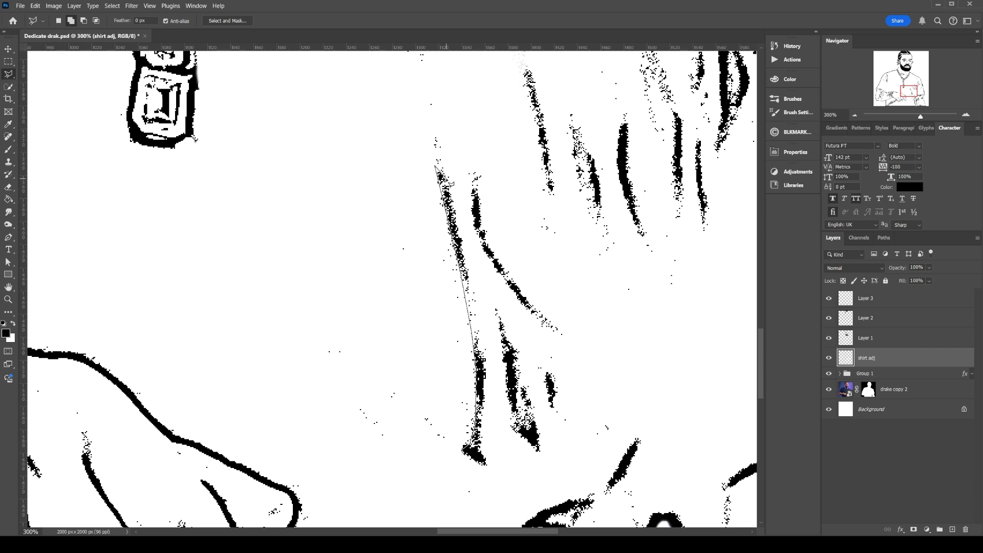
{"action": "left_click", "coordinate": [486, 362]}
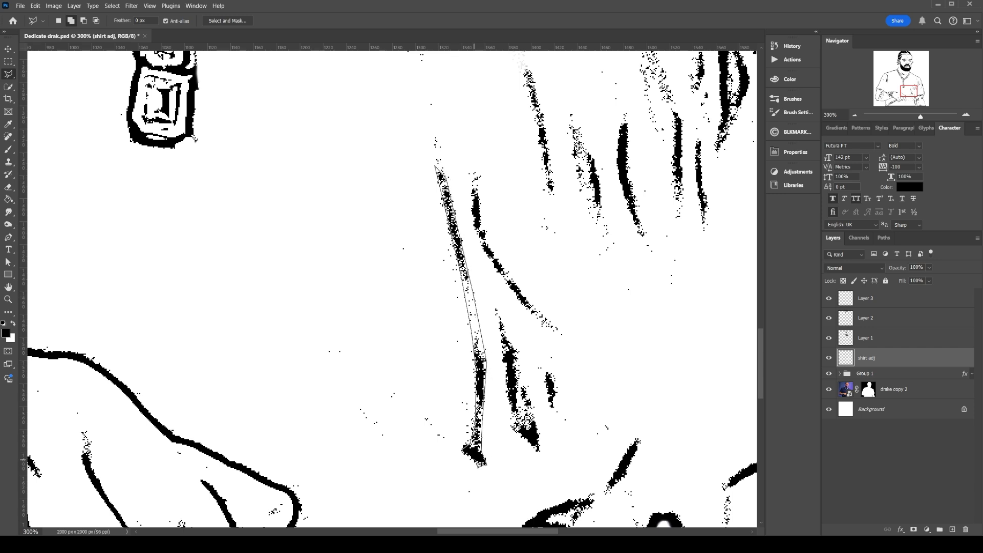
{"action": "left_click", "coordinate": [467, 452]}
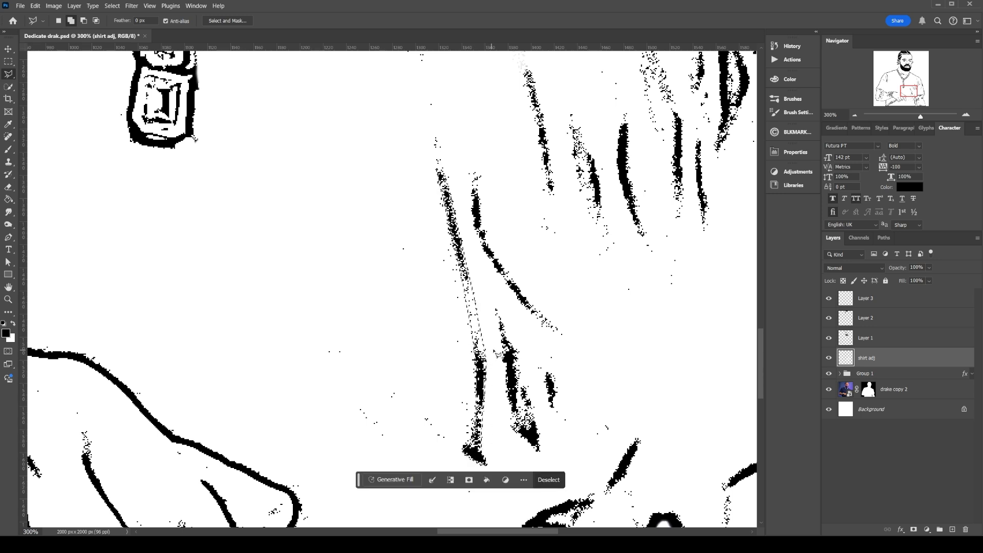
Step: Add the short tapered crease and the small mark beside the long crease to the selection
{"action": "left_click", "coordinate": [500, 319]}
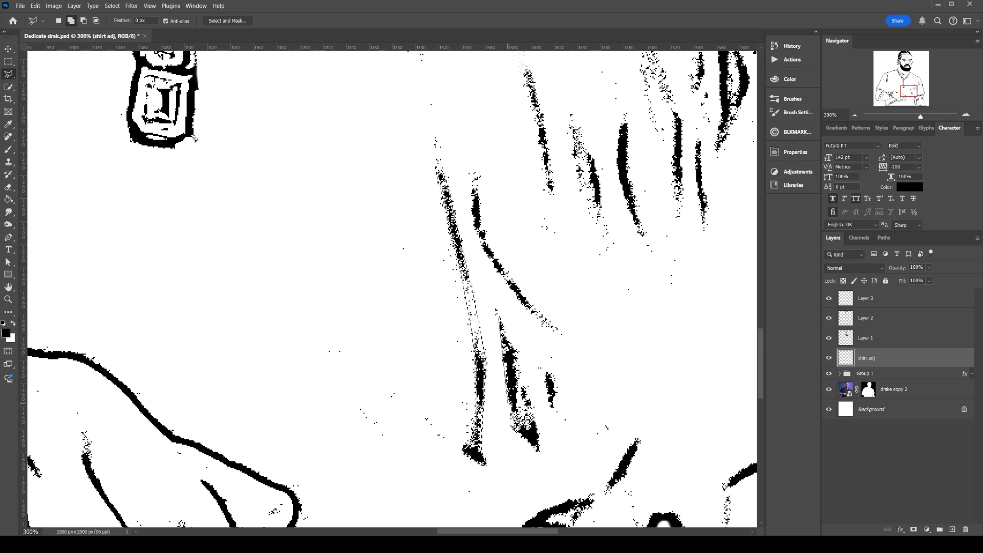
{"action": "left_click", "coordinate": [511, 425]}
{"action": "left_click", "coordinate": [537, 452]}
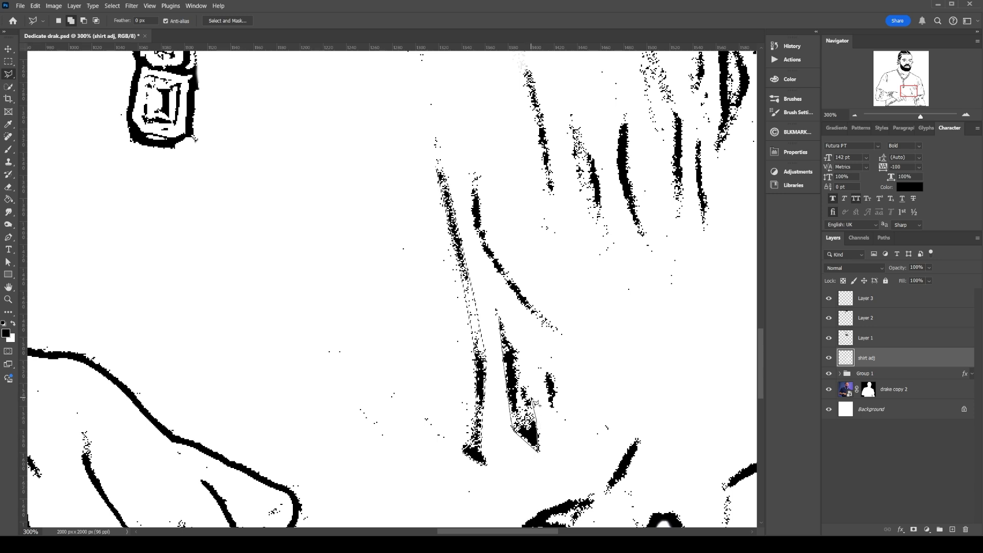
{"action": "left_click", "coordinate": [518, 354]}
{"action": "left_click", "coordinate": [503, 323]}
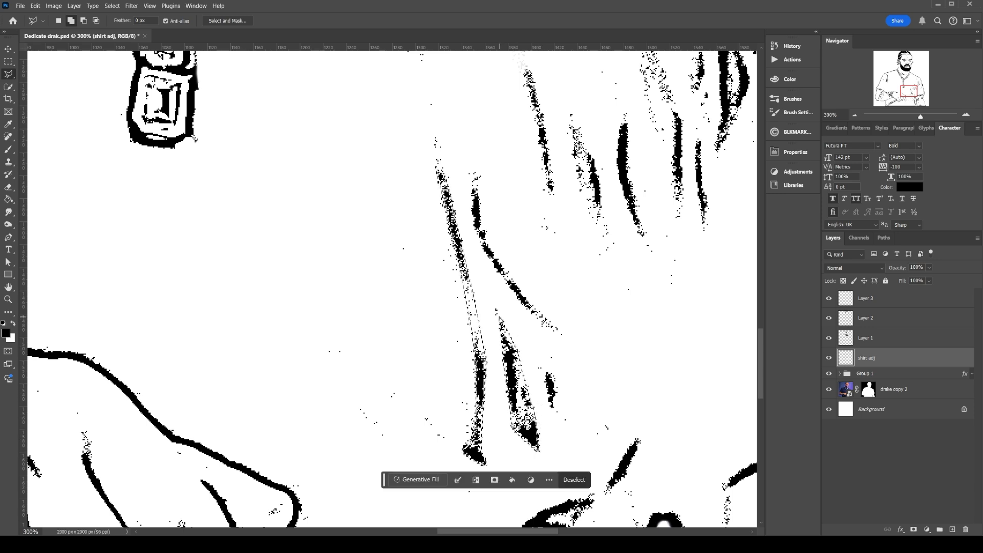
{"action": "left_click", "coordinate": [547, 374]}
{"action": "left_click", "coordinate": [549, 407]}
{"action": "left_click", "coordinate": [562, 407]}
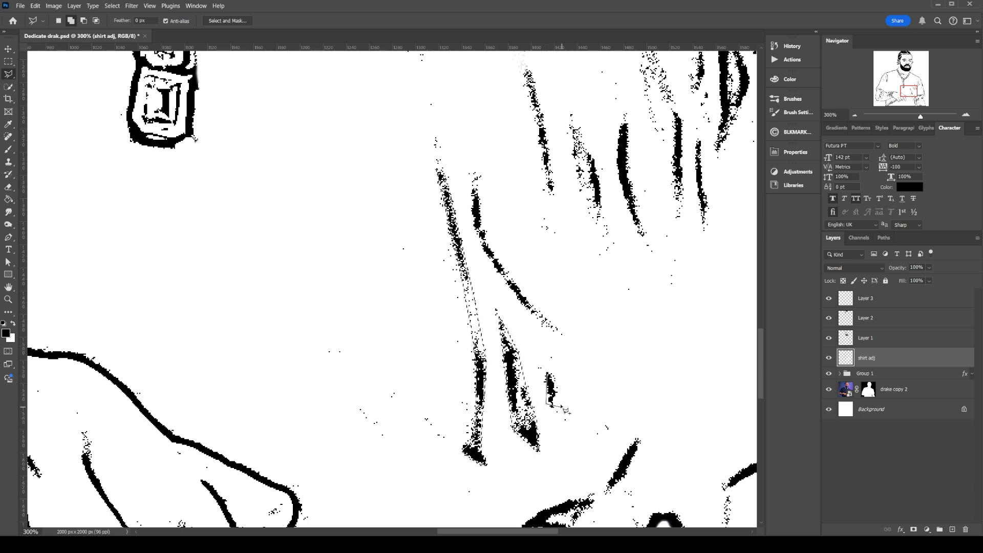
{"action": "left_click", "coordinate": [547, 376]}
Step: Add the thin curved crease above to the selection, fill all selected creases with black on the shirt adj layer, and deselect
{"action": "left_click", "coordinate": [559, 336]}
{"action": "left_click", "coordinate": [527, 307]}
{"action": "left_click", "coordinate": [507, 284]}
{"action": "left_click", "coordinate": [488, 256]}
{"action": "left_click", "coordinate": [477, 230]}
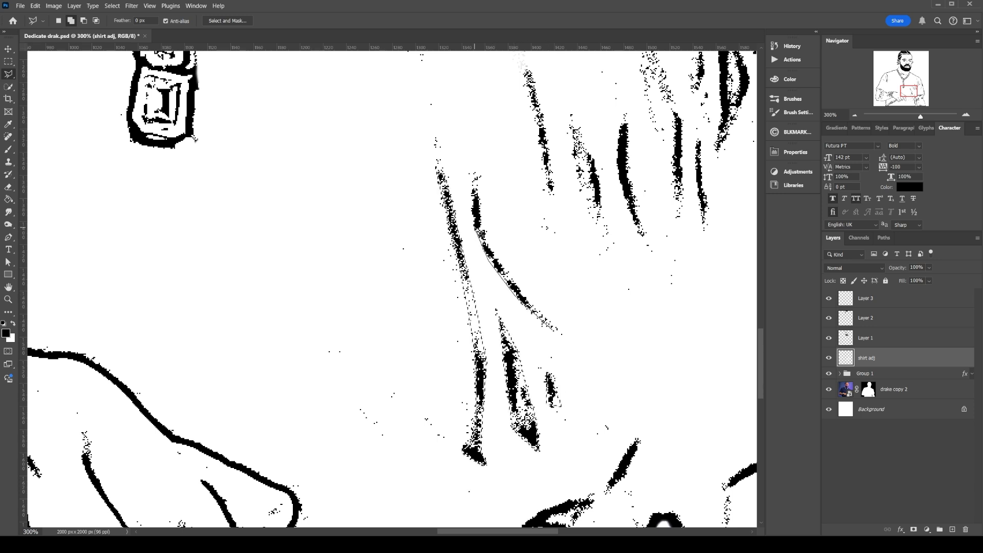
{"action": "left_click", "coordinate": [474, 180]}
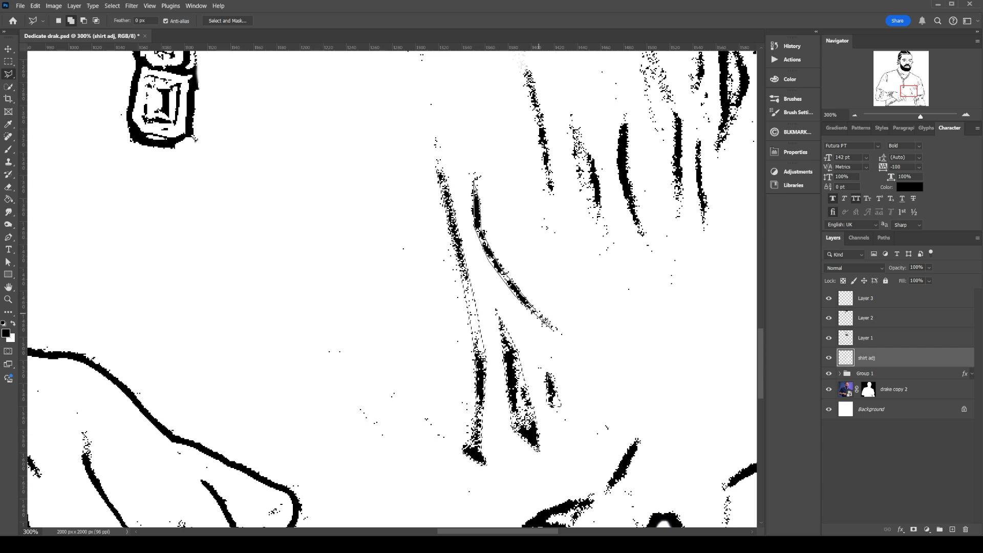
{"action": "left_click", "coordinate": [559, 336]}
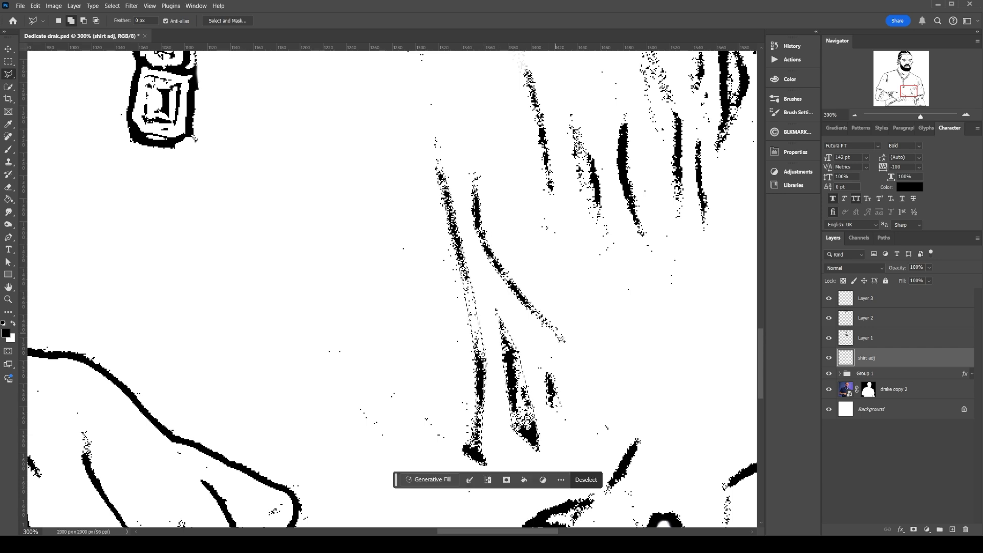
{"action": "right_click", "coordinate": [532, 306]}
{"action": "left_click", "coordinate": [543, 418]}
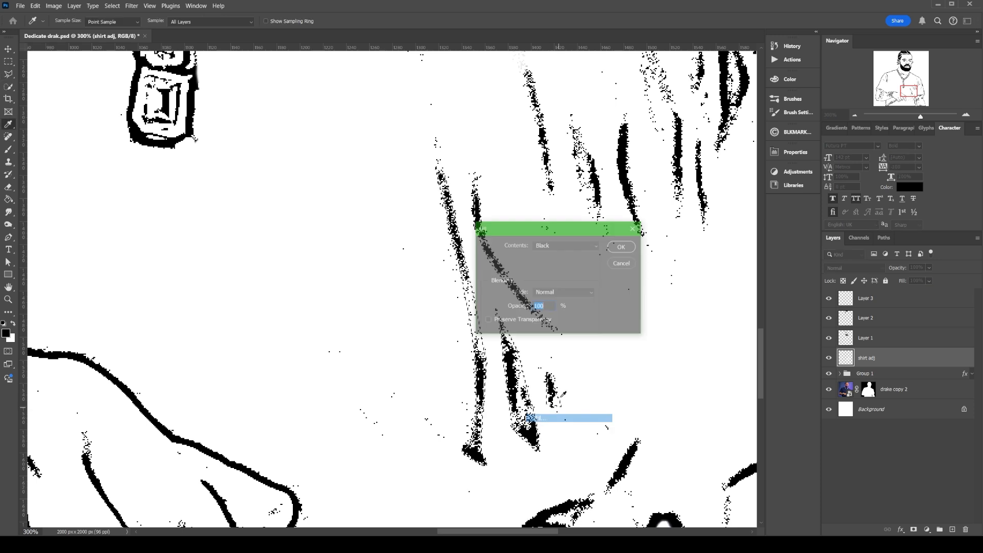
{"action": "left_click", "coordinate": [621, 247]}
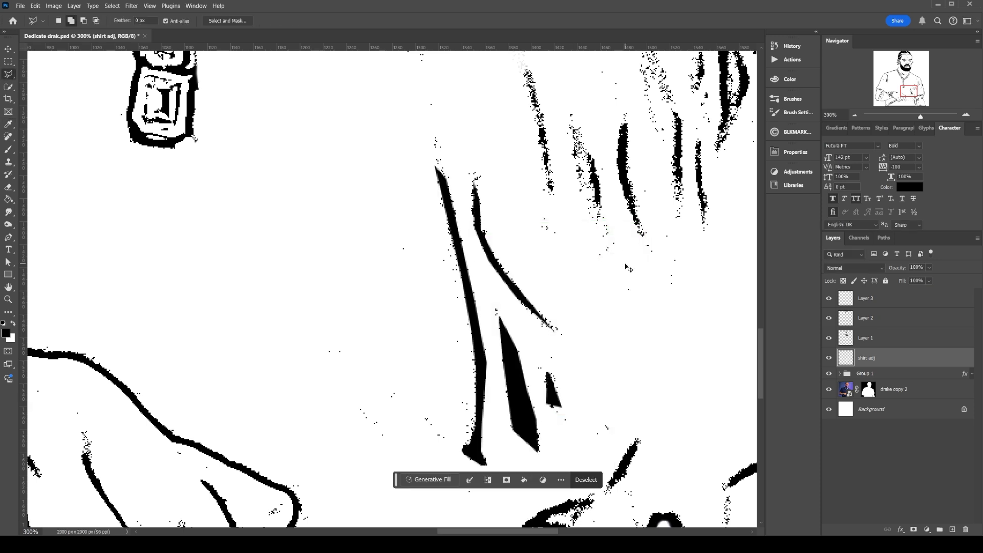
{"action": "key", "text": "ctrl+d"}
{"action": "scroll", "coordinate": [564, 185], "scroll_direction": "right", "scroll_amount": 5}
{"action": "scroll", "coordinate": [563, 185], "scroll_direction": "up", "scroll_amount": 4}
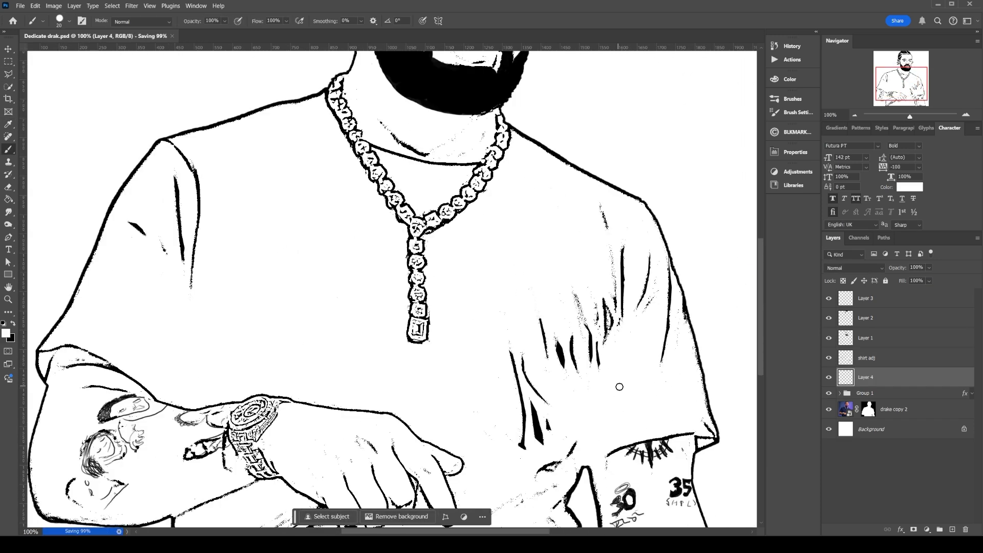
{"action": "scroll", "coordinate": [102, 281], "scroll_direction": "up", "scroll_amount": 5}
{"action": "scroll", "coordinate": [507, 367], "scroll_direction": "down", "scroll_amount": 8}
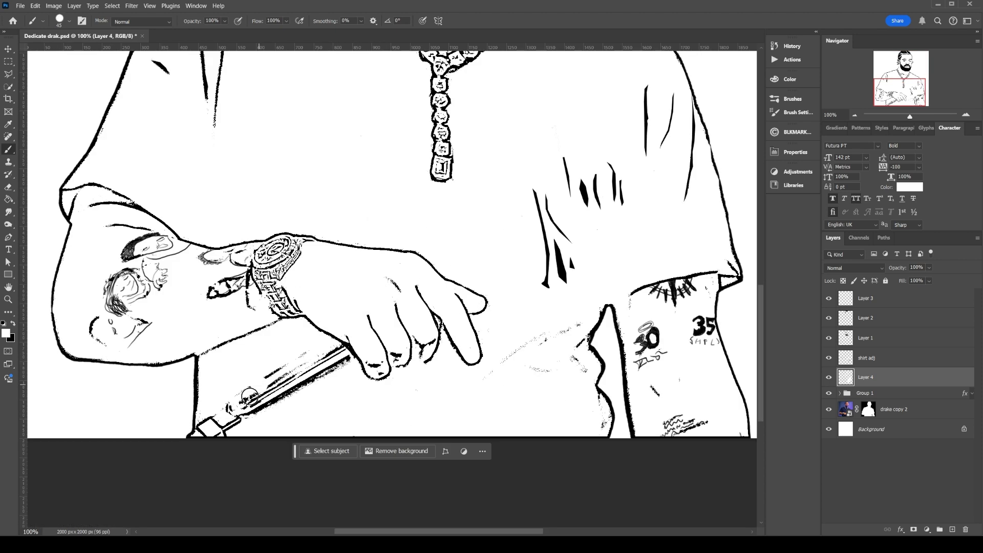
{"action": "scroll", "coordinate": [507, 368], "scroll_direction": "right", "scroll_amount": 3}
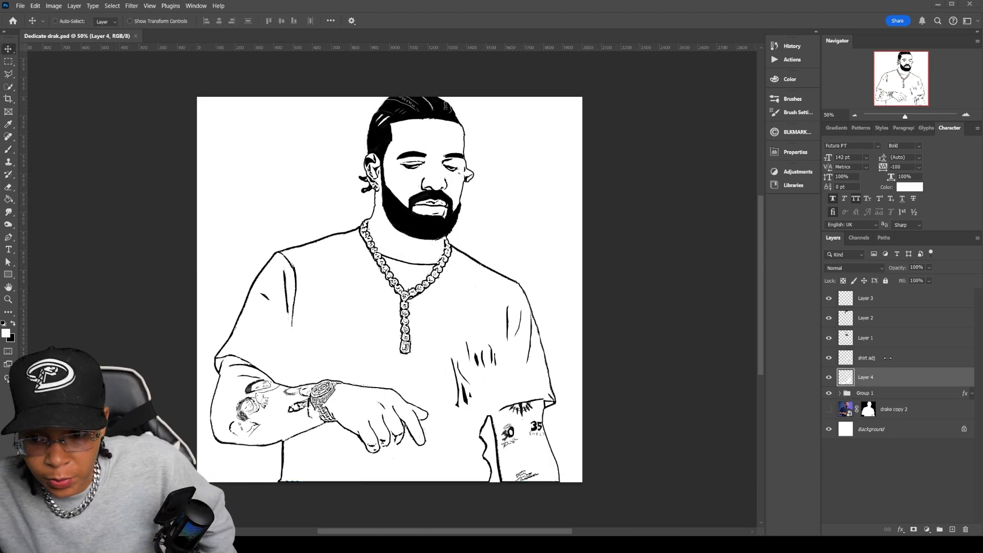
Step: Compare the artwork with Layer 4 hidden and shown to check its white cleanup
{"action": "left_click", "coordinate": [839, 378]}
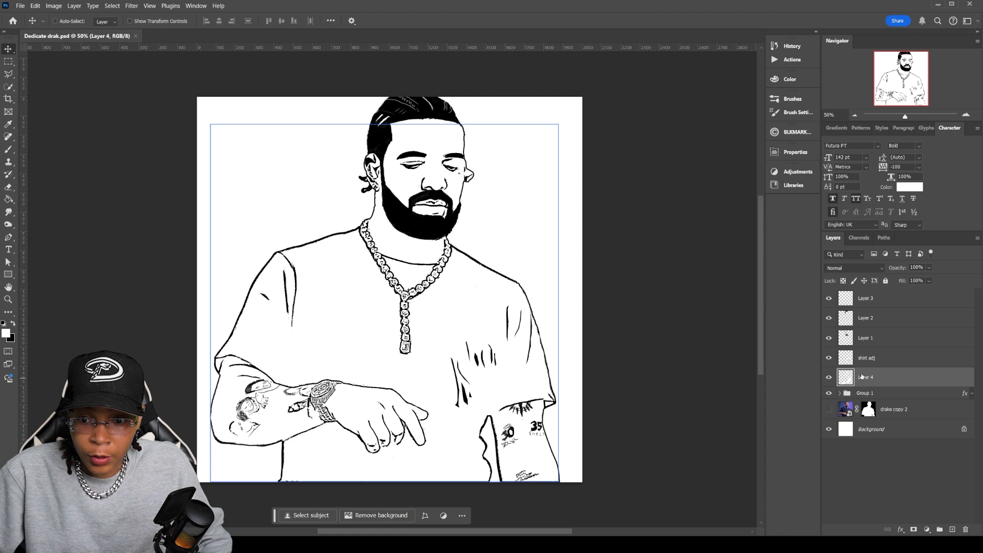
{"action": "left_click", "coordinate": [829, 378]}
{"action": "left_click", "coordinate": [829, 378]}
{"action": "left_click", "coordinate": [829, 379]}
{"action": "left_click", "coordinate": [829, 379]}
{"action": "left_click", "coordinate": [829, 379]}
{"action": "left_click", "coordinate": [829, 379]}
Step: Rename Layer 4 as "White adj"
{"action": "double_click", "coordinate": [860, 377]}
{"action": "type", "text": "White adj"}
{"action": "key", "text": "Return"}
Step: Compare the artwork with the shirt adj layer hidden and shown to check the filled creases
{"action": "left_click", "coordinate": [829, 359]}
{"action": "left_click", "coordinate": [829, 359]}
{"action": "left_click", "coordinate": [829, 359]}
{"action": "left_click", "coordinate": [828, 358]}
{"action": "left_click", "coordinate": [829, 358]}
{"action": "left_click", "coordinate": [829, 358]}
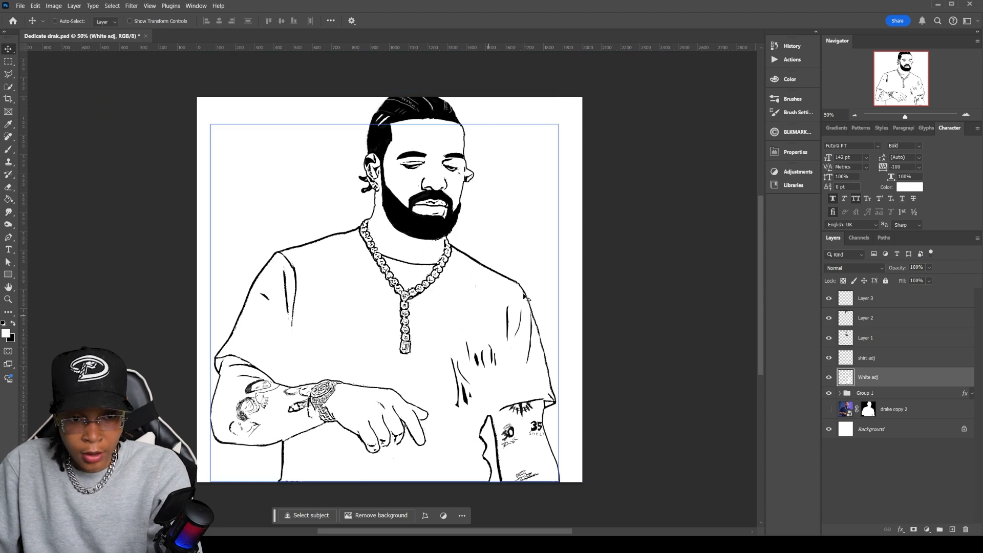
{"action": "left_click", "coordinate": [866, 359]}
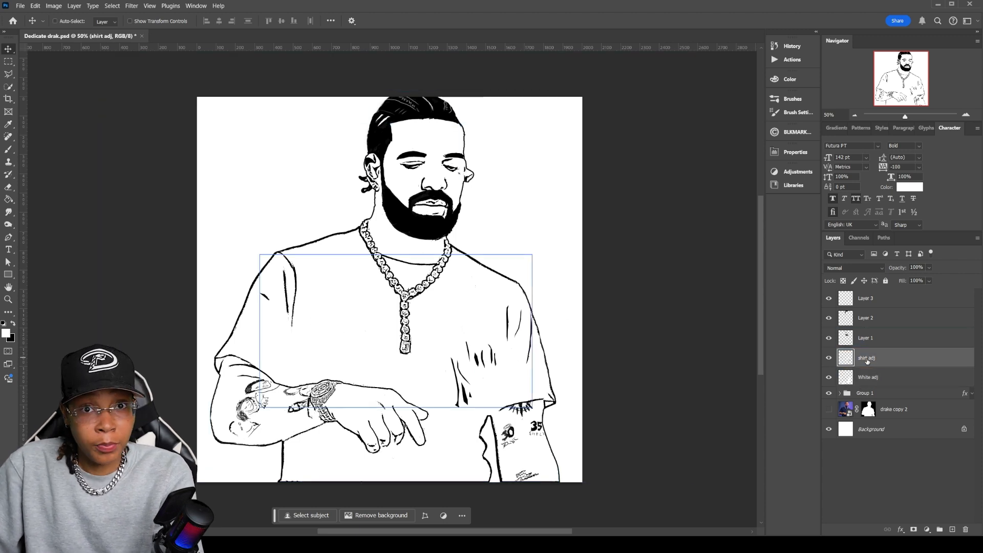
Step: Compare the artwork with Layer 1 and the layers above it hidden and shown to check the hair and beard
{"action": "left_click", "coordinate": [865, 338]}
{"action": "left_click", "coordinate": [828, 339]}
{"action": "left_click", "coordinate": [828, 339]}
{"action": "left_click", "coordinate": [829, 339]}
{"action": "left_click", "coordinate": [829, 340]}
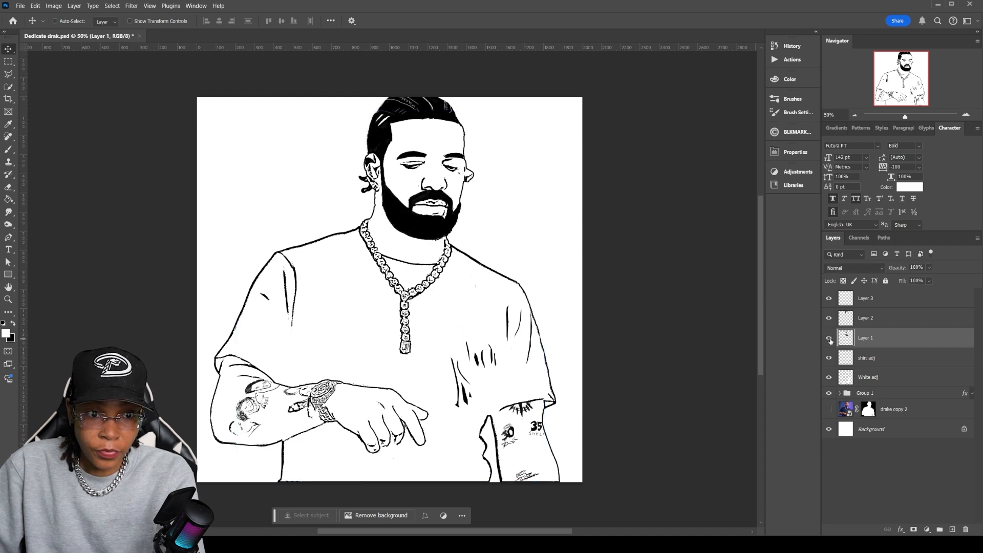
{"action": "left_click", "coordinate": [830, 321]}
{"action": "left_click", "coordinate": [830, 321]}
{"action": "left_click", "coordinate": [830, 321]}
{"action": "left_click", "coordinate": [830, 321]}
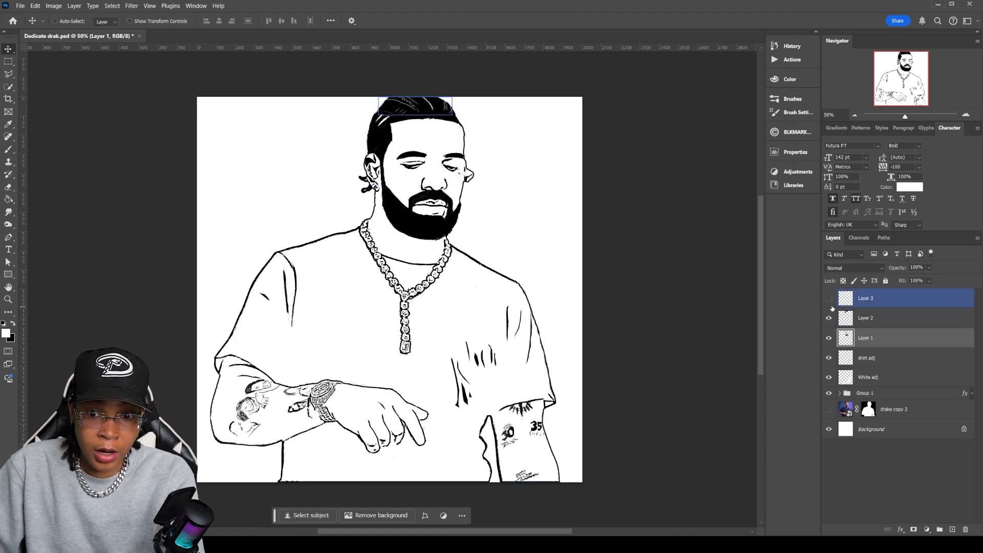
Step: Group the layers from Layer 3 down through Group 1 under the name "Drizzy" and save the document
{"action": "left_click", "coordinate": [907, 376], "text": "shift"}
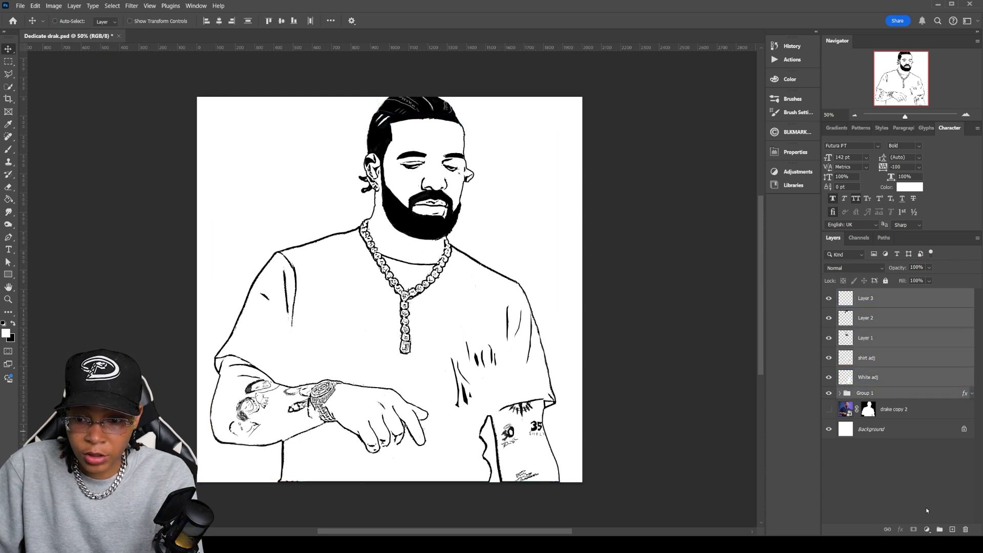
{"action": "left_click", "coordinate": [939, 529]}
{"action": "double_click", "coordinate": [869, 295]}
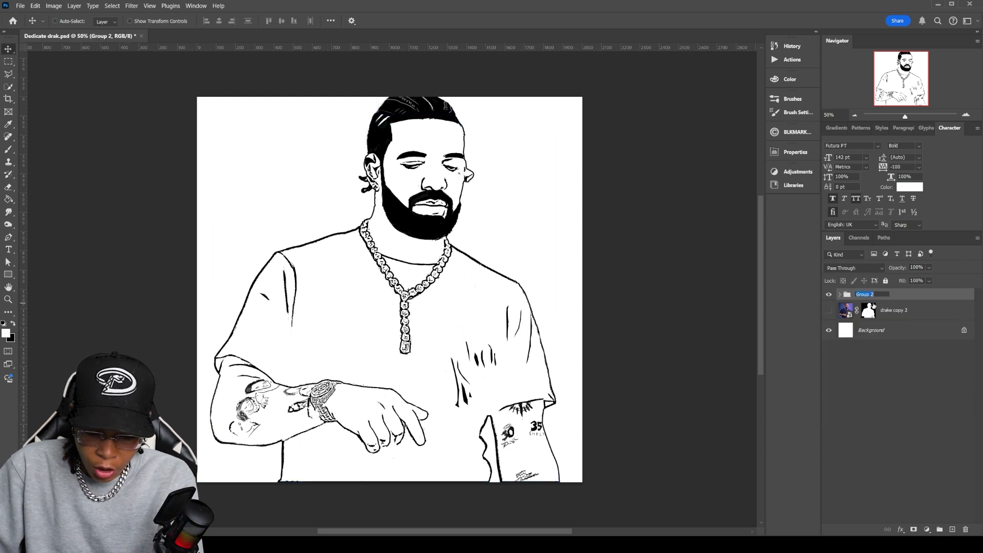
{"action": "type", "text": "Drizzy"}
{"action": "key", "text": "Return"}
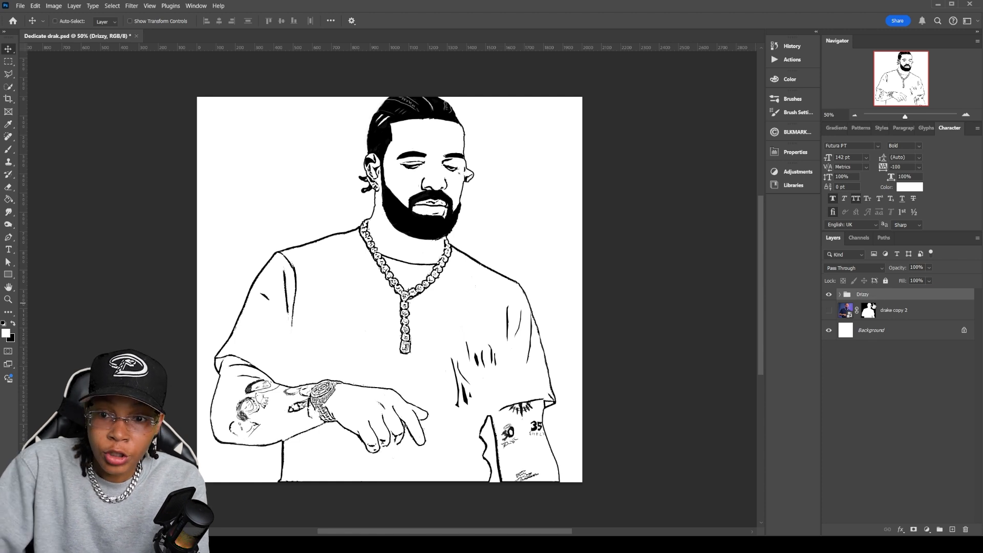
{"action": "left_click", "coordinate": [830, 310]}
{"action": "key", "text": "ctrl+s"}
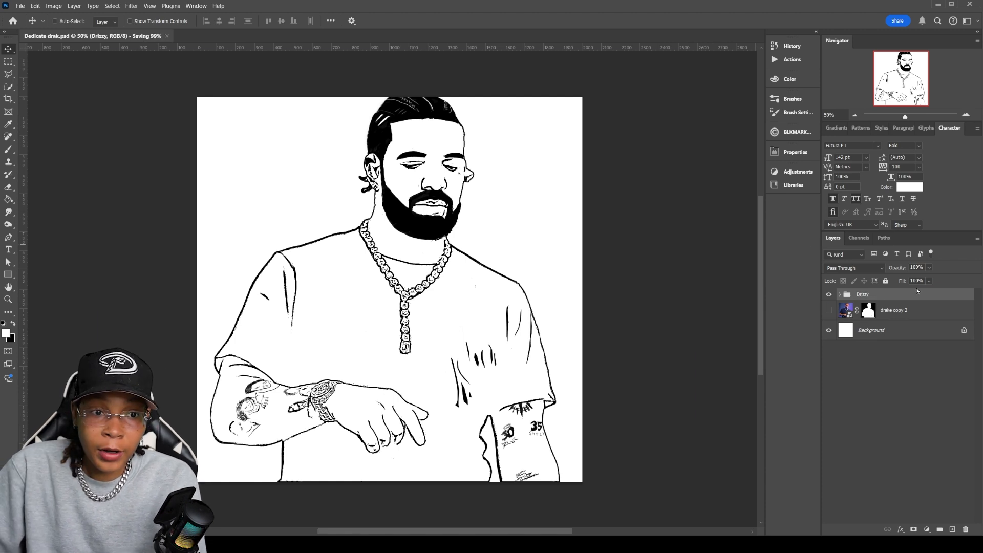
Step: Hide the Drizzy group and attachment-drake-lyrics-4, and clip a Black & White adjustment with Reds at -156 to attachment-drake-lyrics-5
{"action": "left_click", "coordinate": [830, 295]}
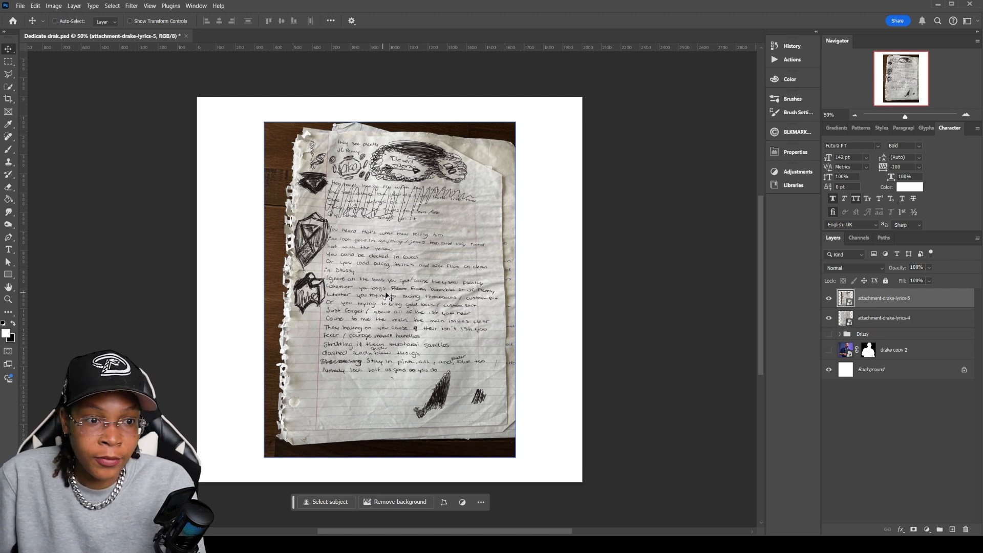
{"action": "left_click", "coordinate": [829, 318]}
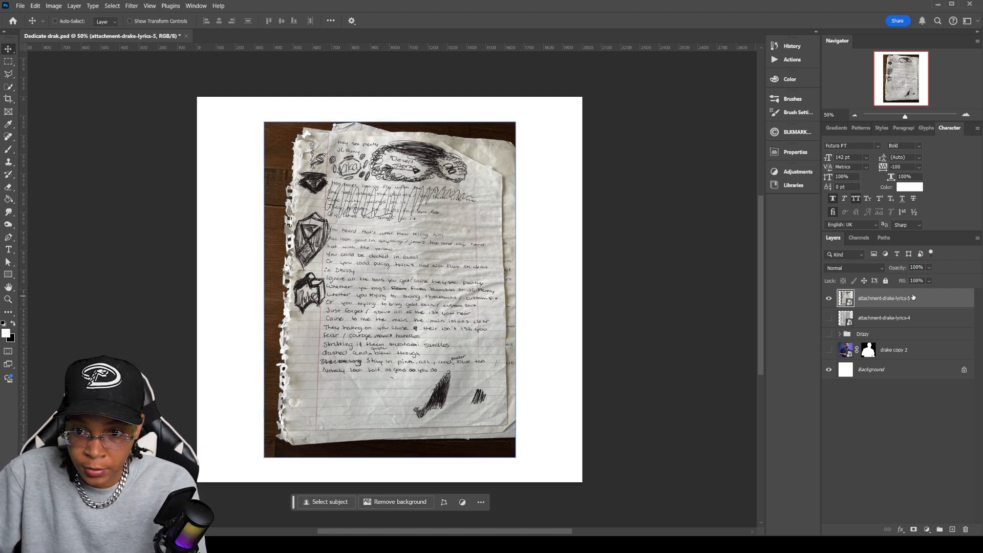
{"action": "left_click", "coordinate": [926, 529]}
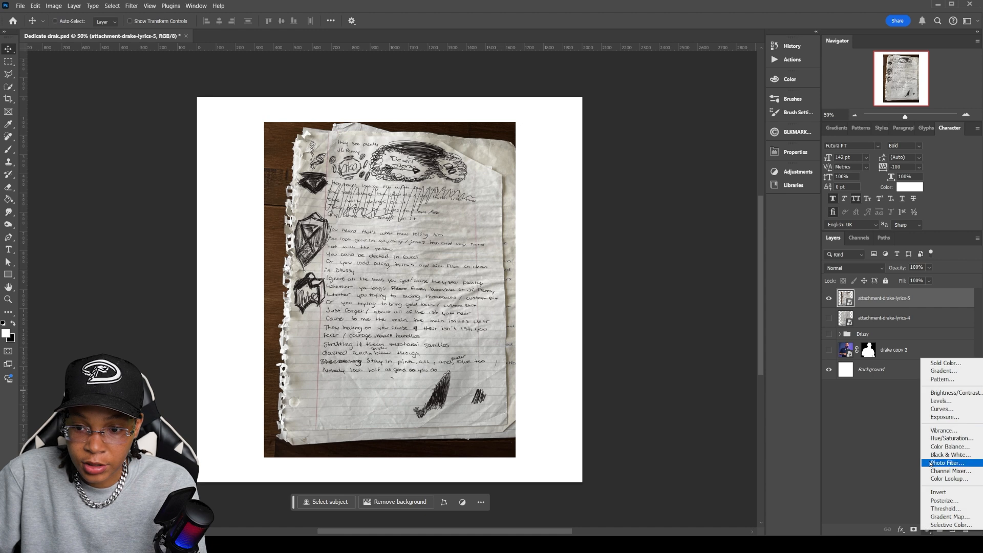
{"action": "left_click", "coordinate": [944, 453]}
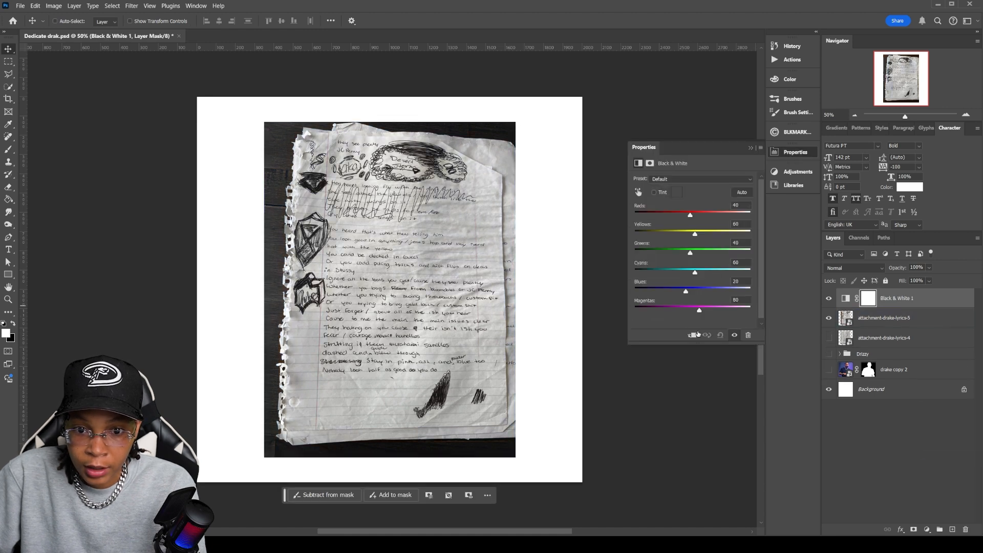
{"action": "left_click", "coordinate": [692, 335]}
{"action": "left_click_drag", "start_coordinate": [689, 216], "coordinate": [645, 224]}
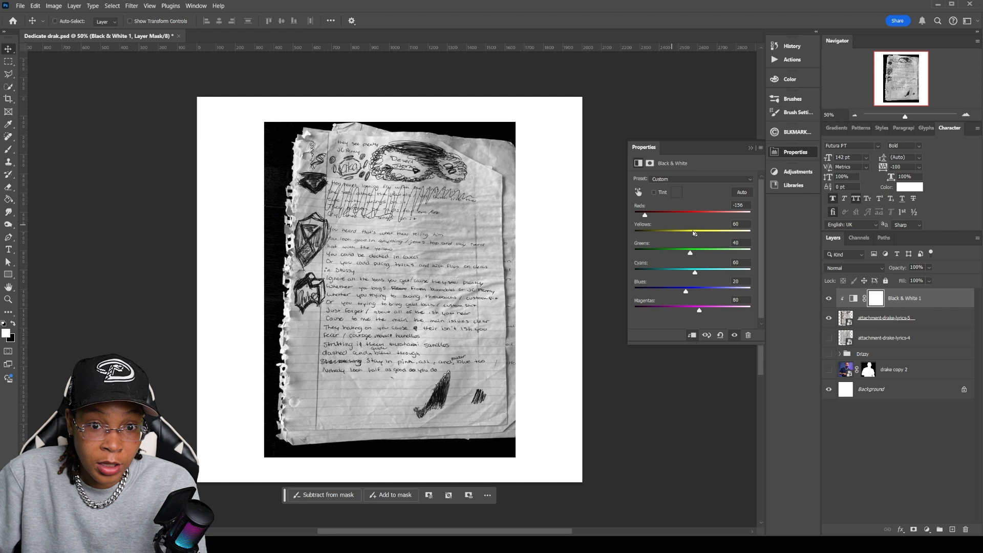
{"action": "left_click", "coordinate": [919, 512]}
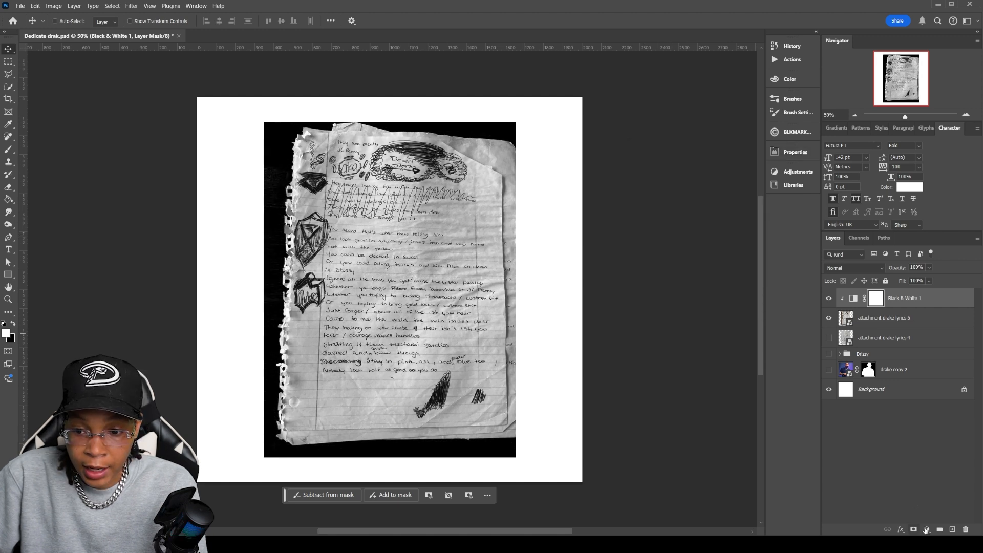
Step: Clip a Levels adjustment to the lyrics sheet with the midtone input at 0.74 and the white input at 155
{"action": "left_click", "coordinate": [925, 529]}
{"action": "left_click", "coordinate": [940, 407]}
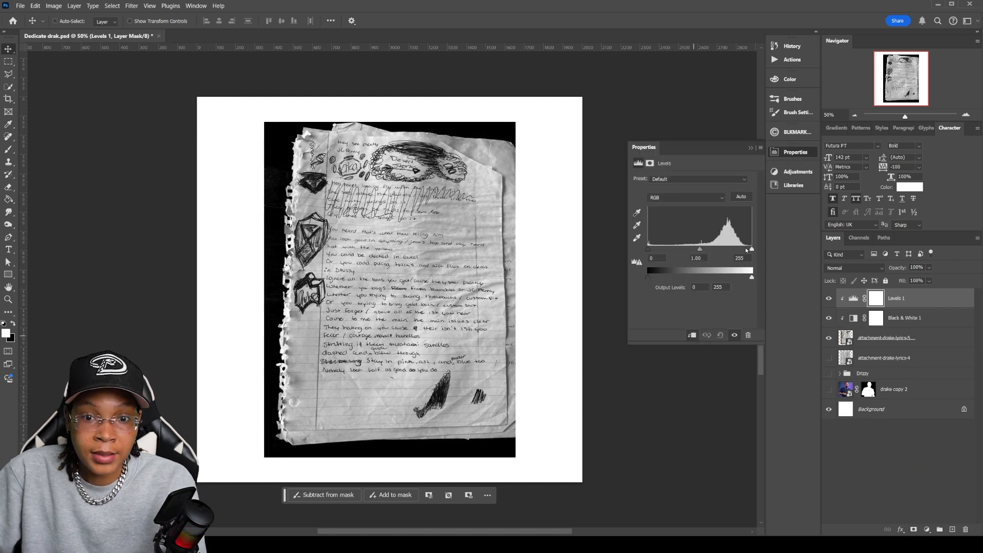
{"action": "left_click_drag", "start_coordinate": [751, 250], "coordinate": [712, 251]}
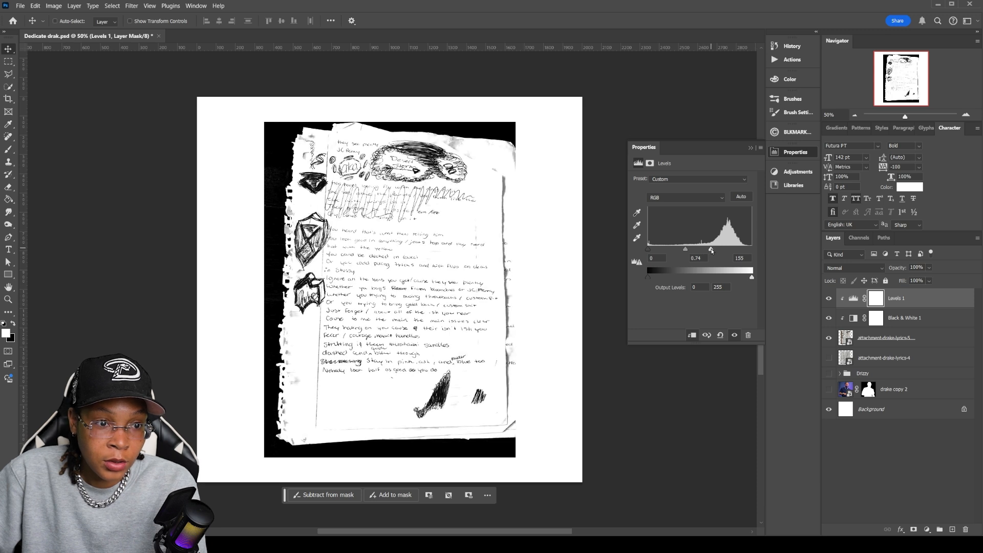
Step: Mask attachment-drake-lyrics-5 to the handwriting area of the page and enlarge it to fill the canvas
{"action": "key", "text": "l"}
{"action": "left_click", "coordinate": [314, 153]}
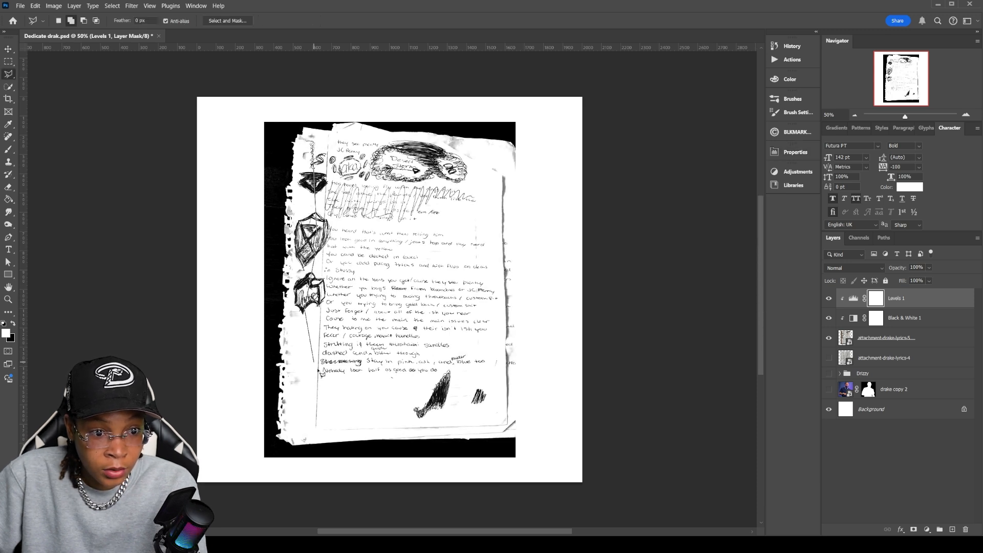
{"action": "key", "text": "ctrl+z"}
{"action": "key", "text": "ctrl+t"}
{"action": "left_click_drag", "start_coordinate": [262, 289], "coordinate": [103, 287]}
Step: Duplicate the Black & White and Levels adjustments and clip the copies to attachment-drake-lyrics-4
{"action": "left_click", "coordinate": [884, 322]}
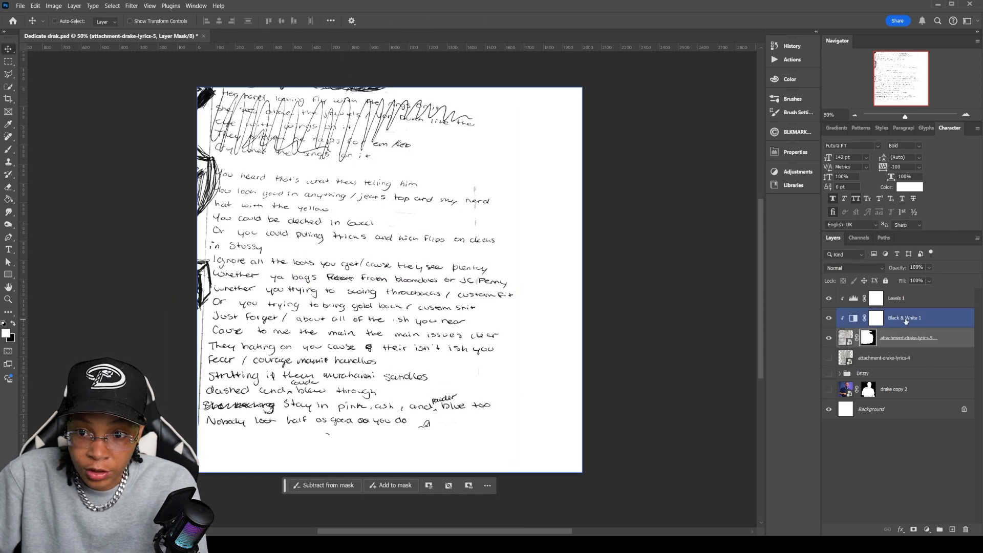
{"action": "left_click", "coordinate": [907, 302], "text": "shift"}
{"action": "key", "text": "ctrl+j"}
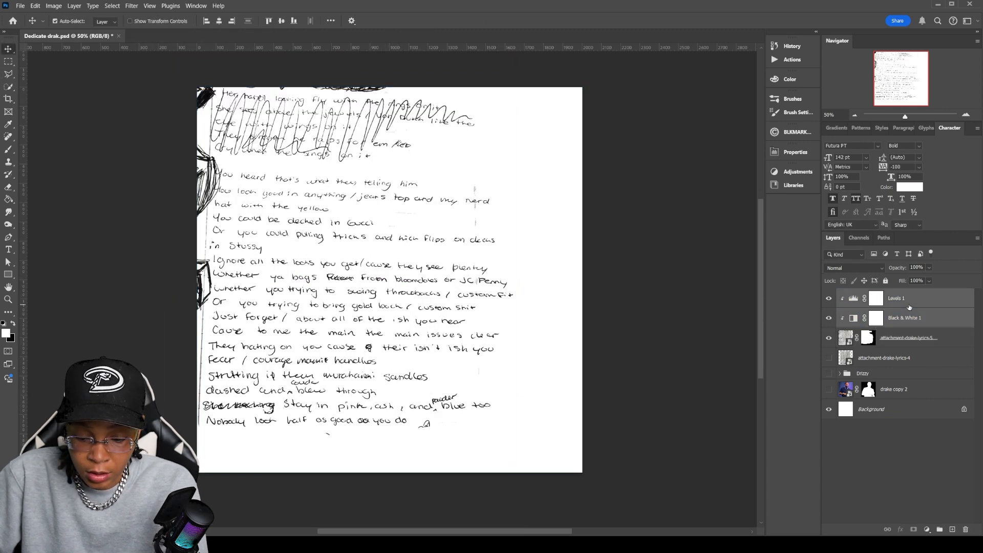
{"action": "left_click_drag", "start_coordinate": [909, 307], "coordinate": [903, 387]}
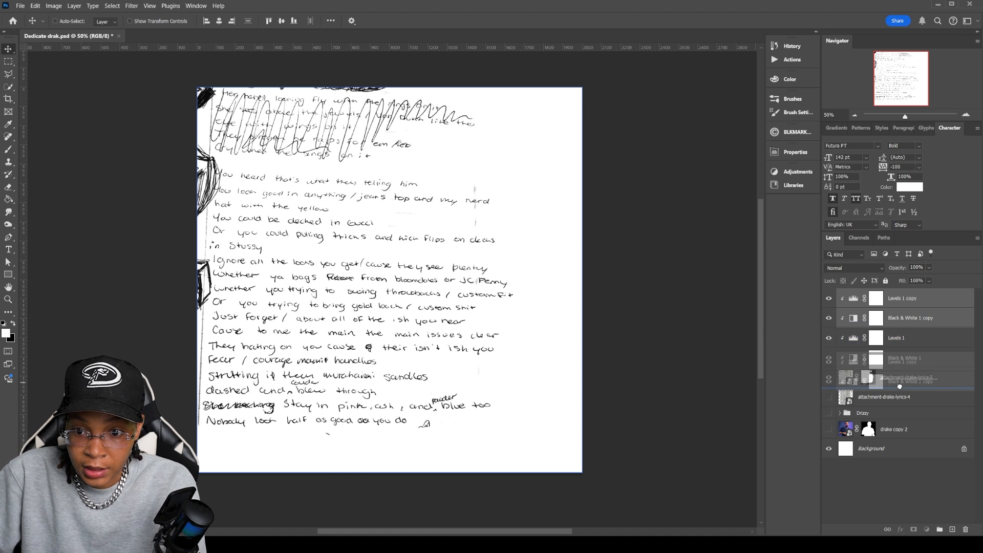
{"action": "right_click", "coordinate": [902, 385]}
{"action": "left_click", "coordinate": [926, 362]}
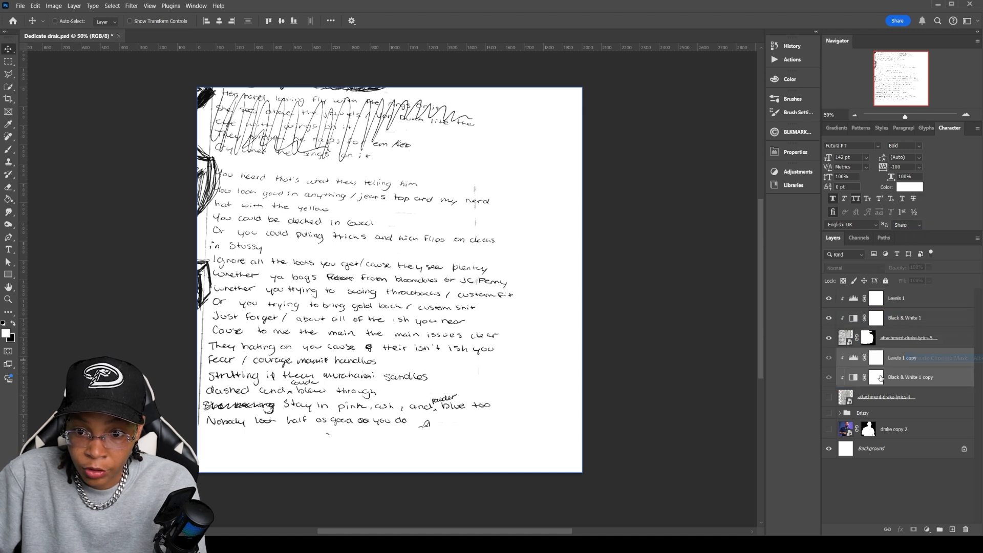
Step: Show attachment-drake-lyrics-4, mask it around its handwritten lines with the other lyrics sheet hidden, and save the document
{"action": "left_click", "coordinate": [830, 398]}
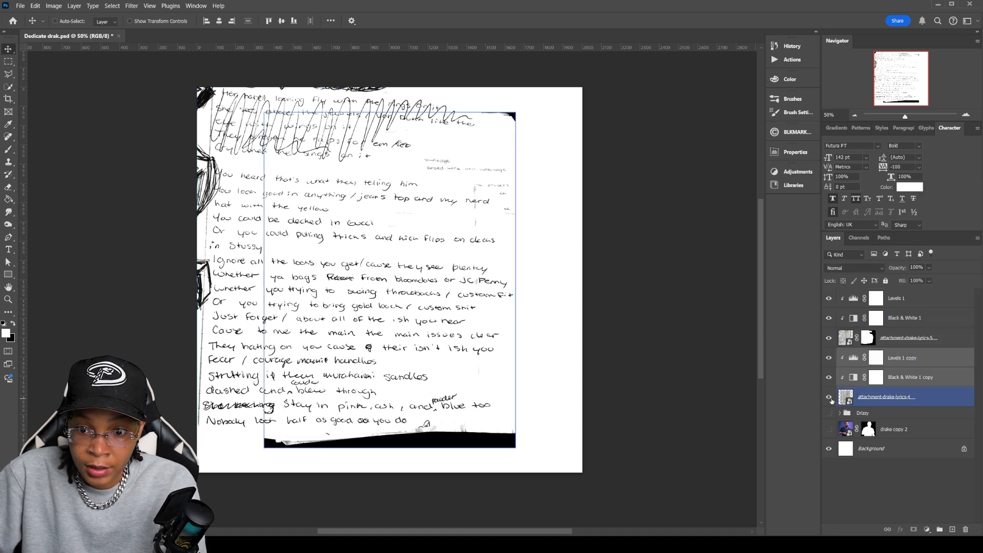
{"action": "left_click", "coordinate": [926, 398]}
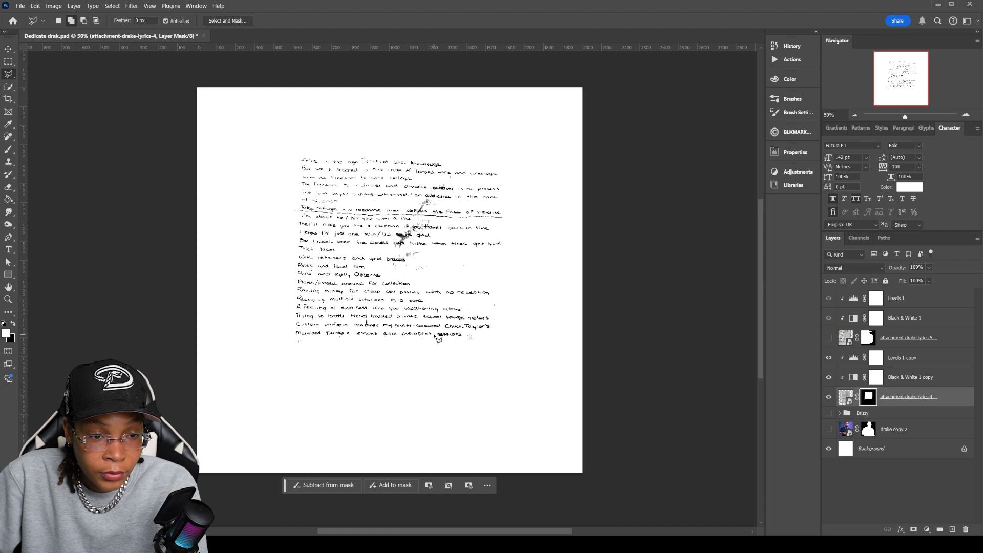
{"action": "key", "text": "ctrl+s"}
Step: Enlarge and tilt the attachment-drake-lyrics-4 handwriting and place it over the right half of the canvas
{"action": "key", "text": "ctrl+t"}
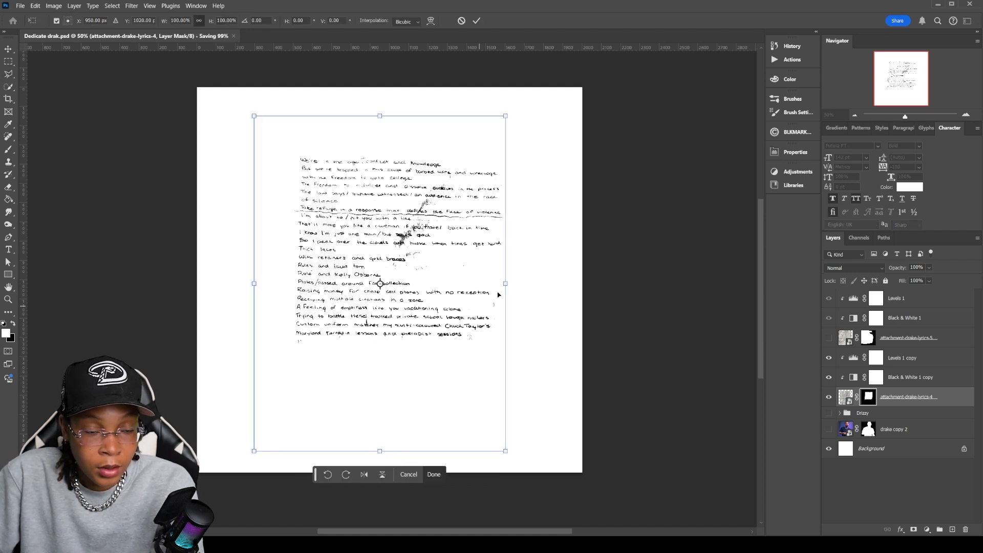
{"action": "left_click_drag", "start_coordinate": [505, 283], "coordinate": [760, 171]}
{"action": "left_click_drag", "start_coordinate": [539, 256], "coordinate": [652, 274]}
{"action": "key", "text": "Return"}
Step: Show attachment-drake-lyrics-5 again and set its blend mode to Darken
{"action": "left_click", "coordinate": [829, 337]}
{"action": "left_click", "coordinate": [909, 337]}
{"action": "left_click", "coordinate": [854, 268]}
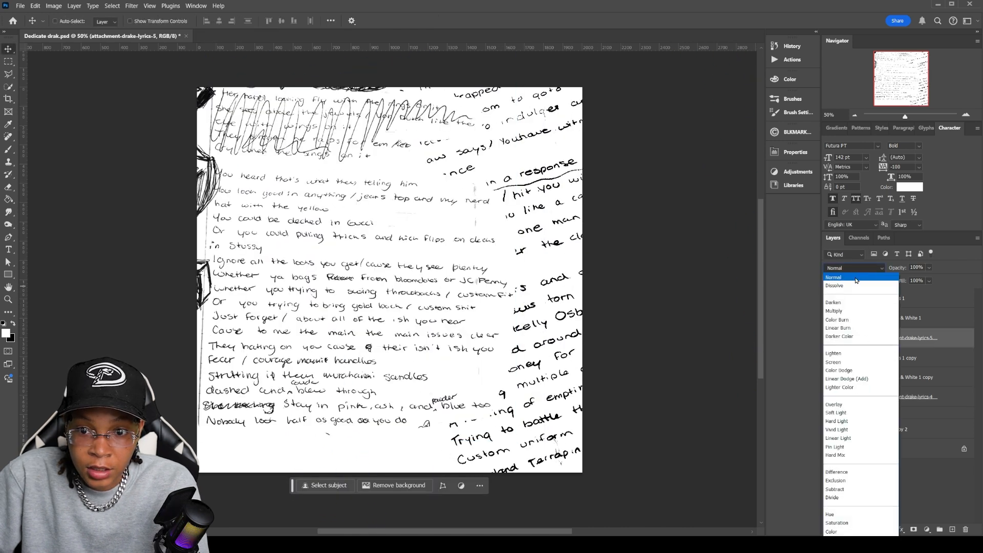
{"action": "left_click", "coordinate": [842, 305]}
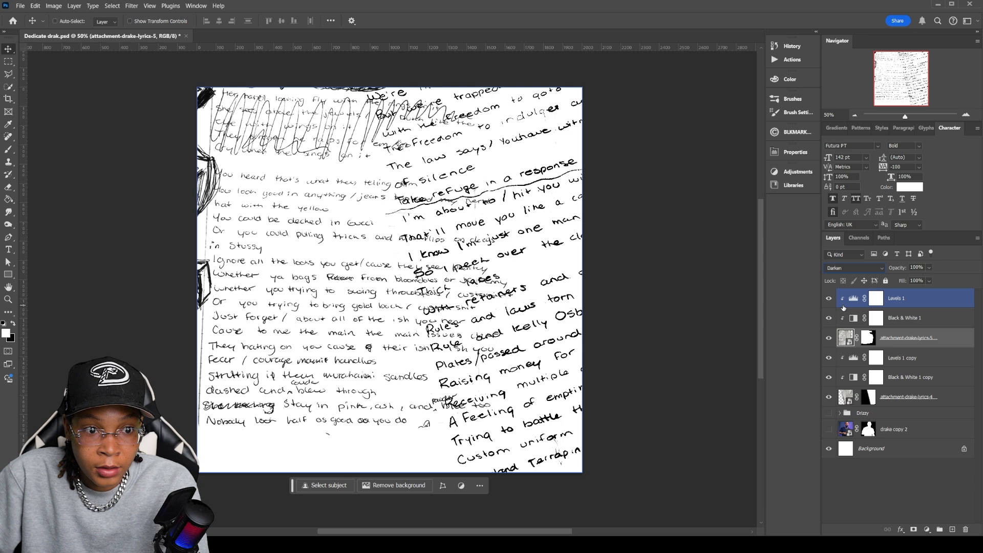
Step: Realign the two overlapping lyric sheets so the right-hand handwriting runs nearly level, and save the document
{"action": "key", "text": "ctrl+z"}
{"action": "key", "text": "ctrl+z"}
{"action": "key", "text": "ctrl+z"}
{"action": "key", "text": "ctrl+s"}
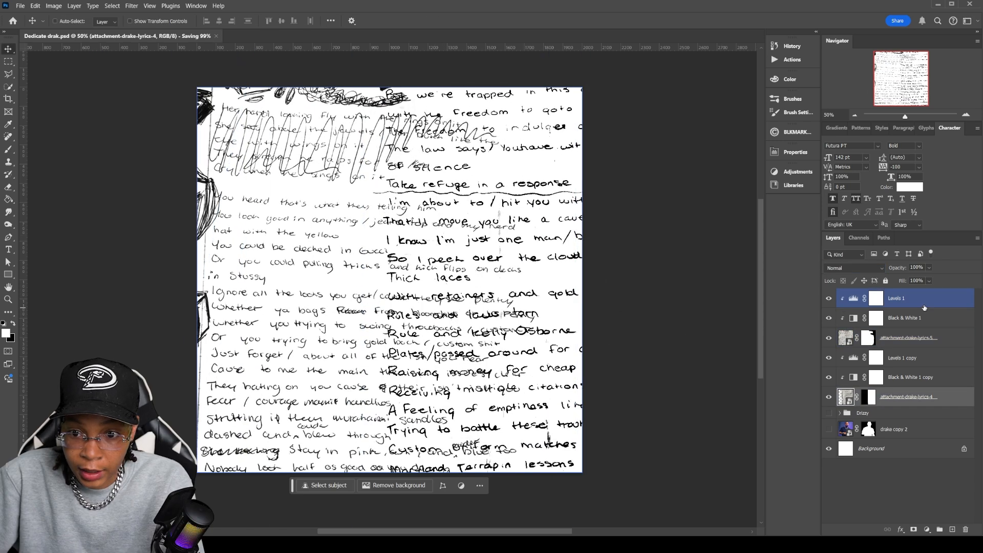
Step: Group both lyric sheets and their adjustments under the name "Black writing"
{"action": "left_click", "coordinate": [924, 307], "text": "shift"}
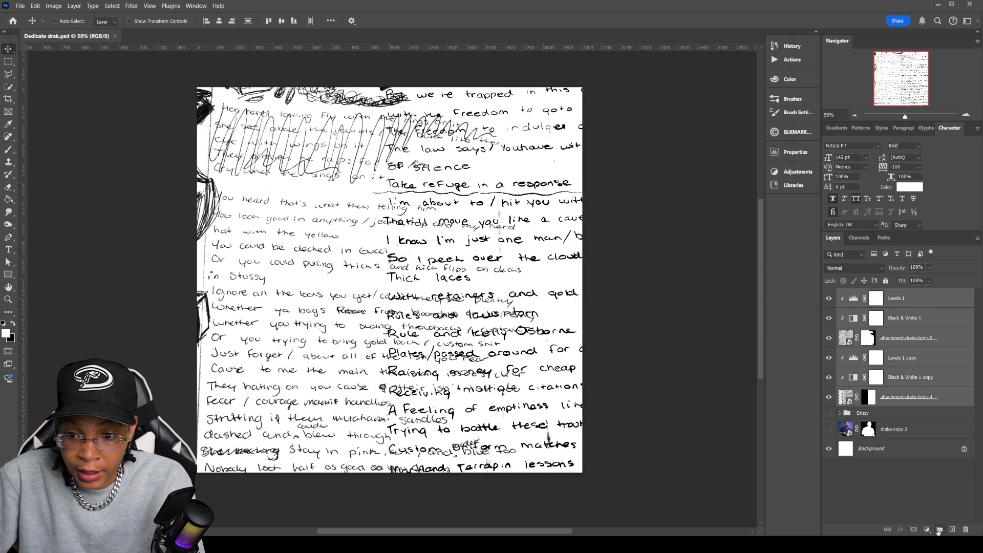
{"action": "left_click", "coordinate": [939, 531]}
{"action": "double_click", "coordinate": [872, 296]}
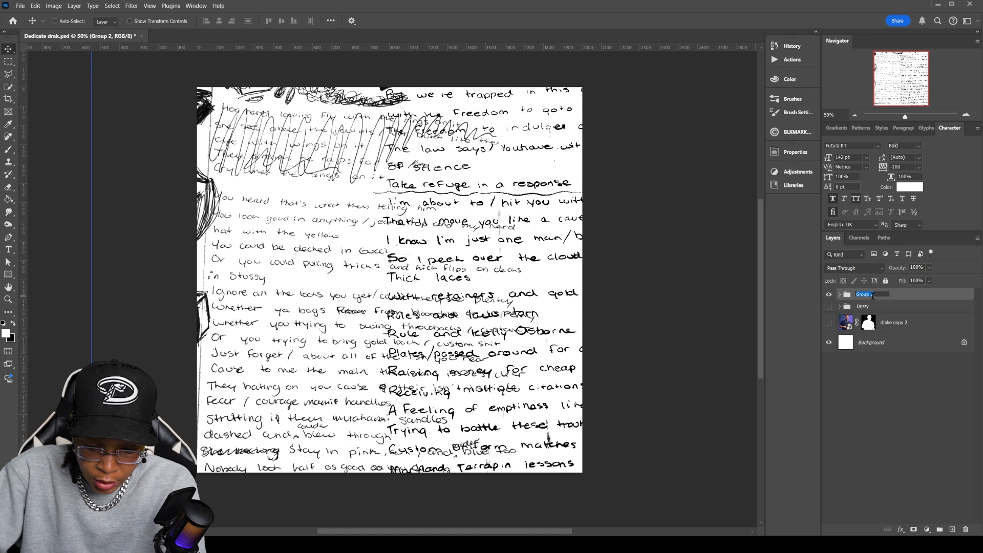
{"action": "type", "text": "Black writing"}
{"action": "key", "text": "Return"}
Step: Add a red text layer across the top of the artwork with faux bold off and paste in the copied song lyrics
{"action": "key", "text": "t"}
{"action": "left_click", "coordinate": [207, 123]}
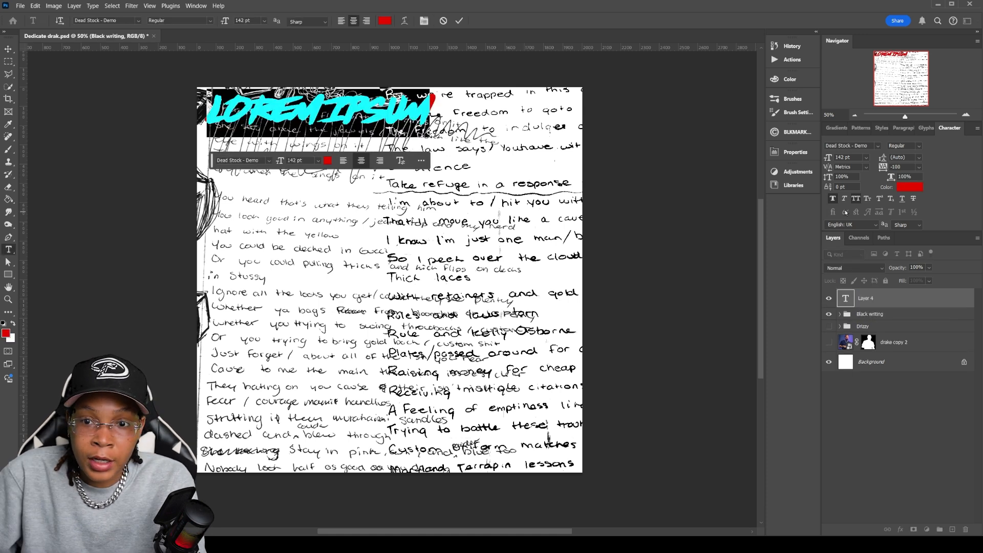
{"action": "left_click", "coordinate": [834, 199]}
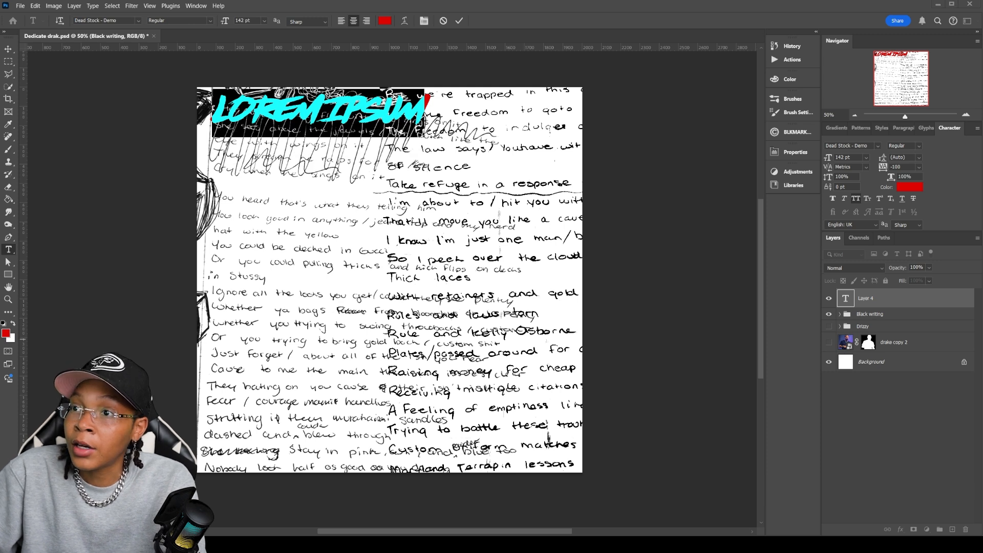
{"action": "key", "text": "ctrl+v"}
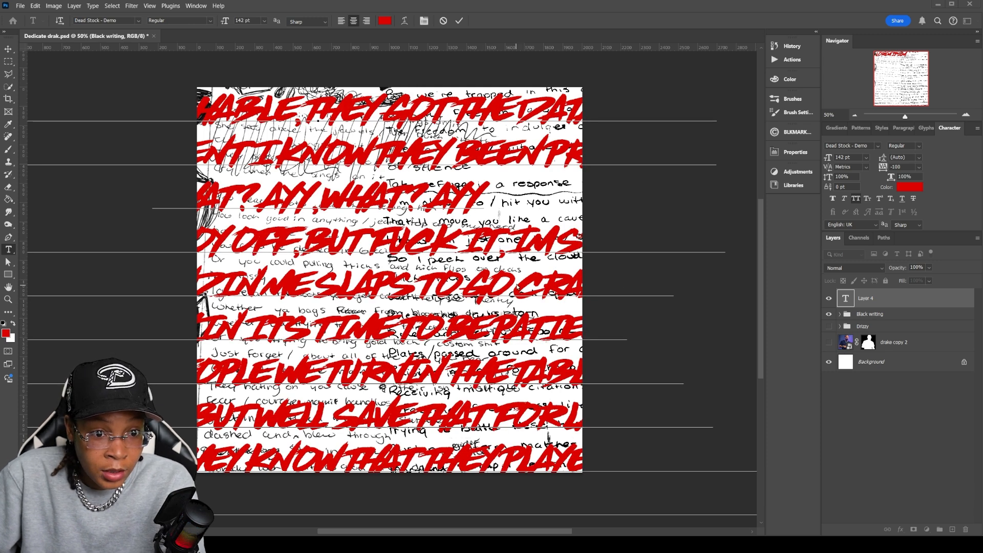
Step: Set all of the pasted lyrics in the LeviReBrushed font at 118 pt
{"action": "triple_click", "coordinate": [509, 277]}
{"action": "key", "text": "ctrl+a"}
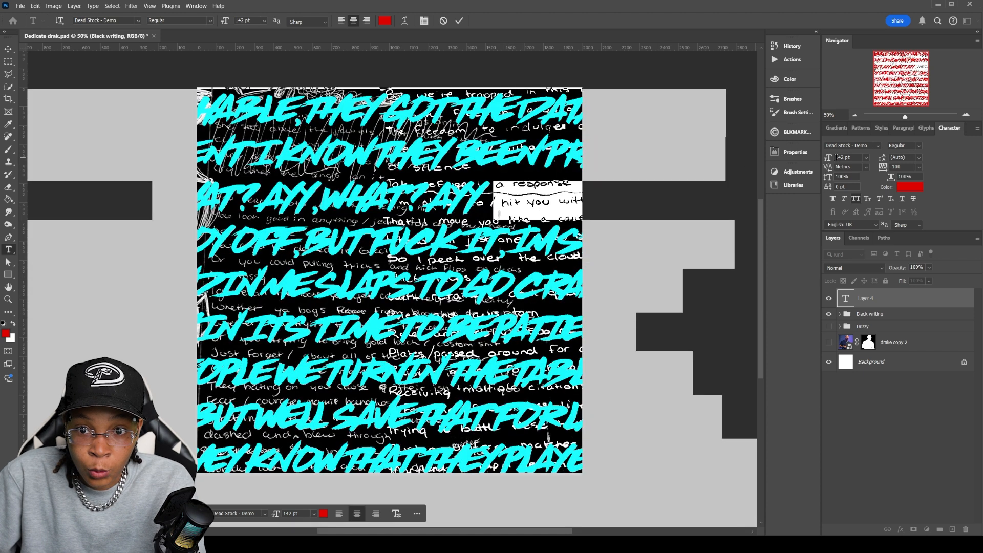
{"action": "left_click_drag", "start_coordinate": [832, 158], "coordinate": [819, 159]}
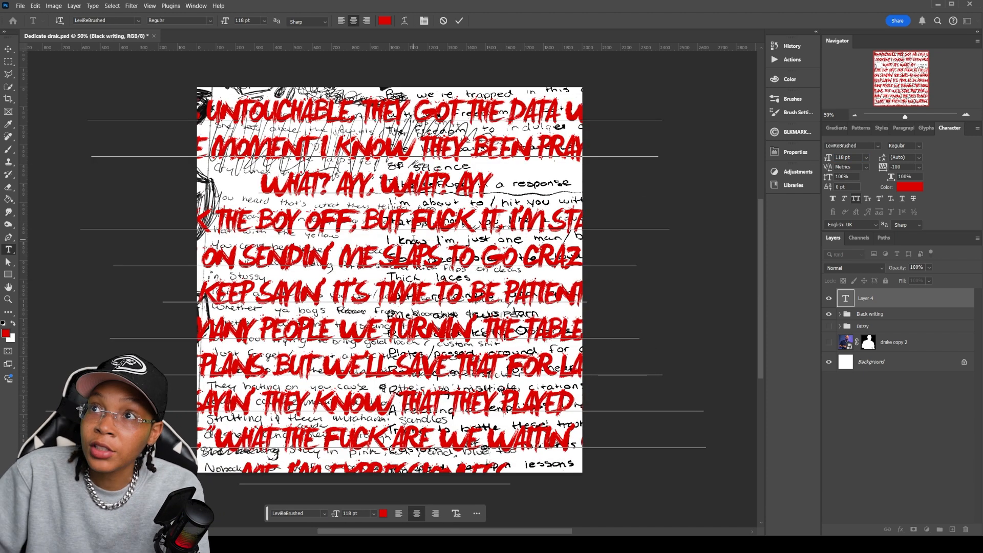
Step: Delete every pasted lyric line except "Numbers untouchable, they got the data wrong"
{"action": "left_click_drag", "start_coordinate": [127, 154], "coordinate": [644, 445]}
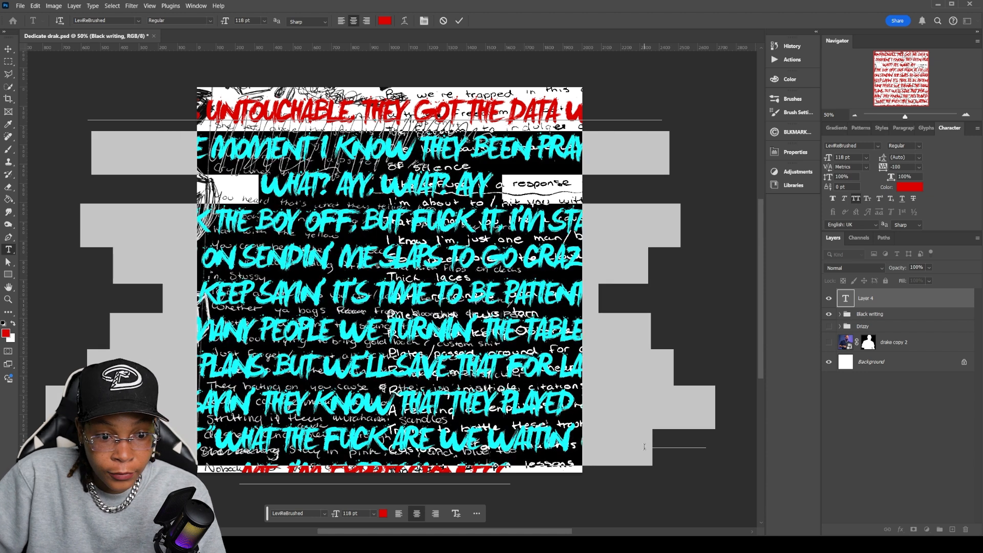
{"action": "key", "text": "BackSpace"}
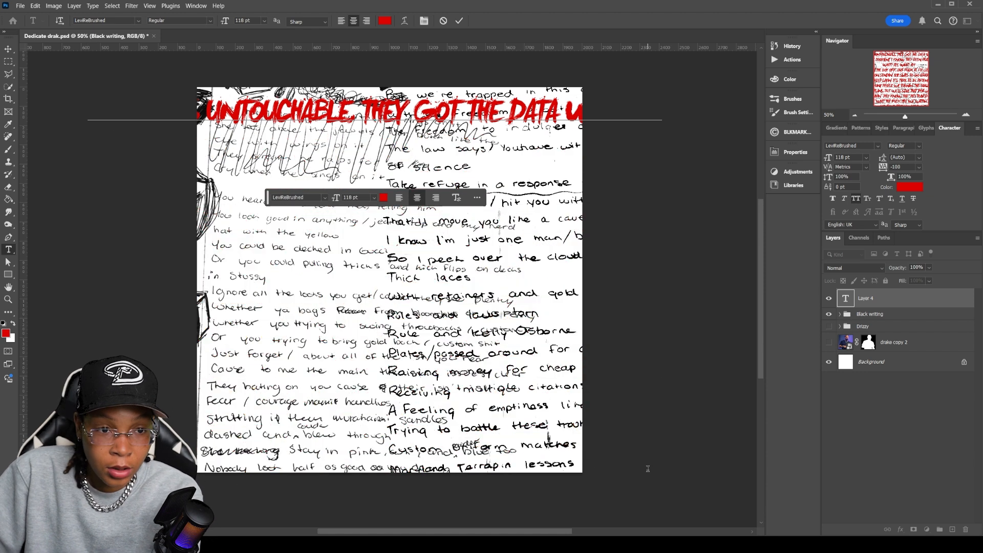
{"action": "left_click", "coordinate": [8, 49]}
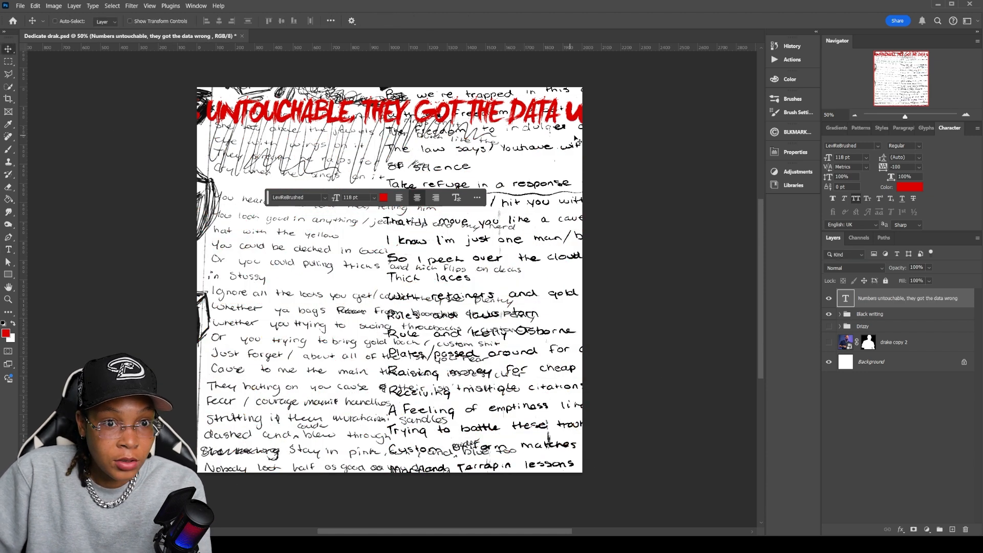
Step: Tilt the red lyric line slightly and position it across the top of the artwork
{"action": "key", "text": "ctrl+t"}
{"action": "left_click_drag", "start_coordinate": [606, 95], "coordinate": [640, 108]}
{"action": "left_click_drag", "start_coordinate": [479, 150], "coordinate": [534, 159]}
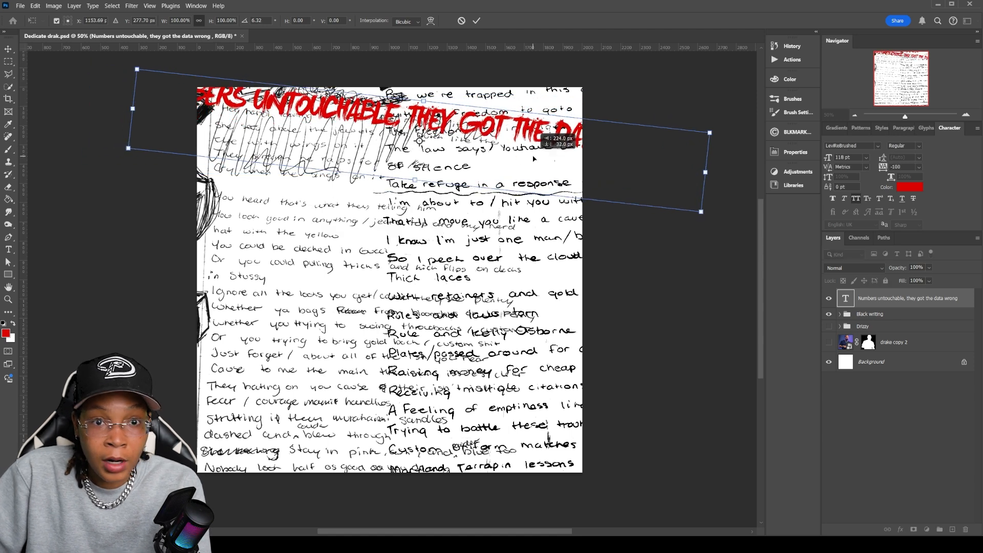
{"action": "key", "text": "Return"}
Step: Duplicate the red lyric line, paste the lyrics into the copy and trim them down to the next line
{"action": "key", "text": "ctrl+j"}
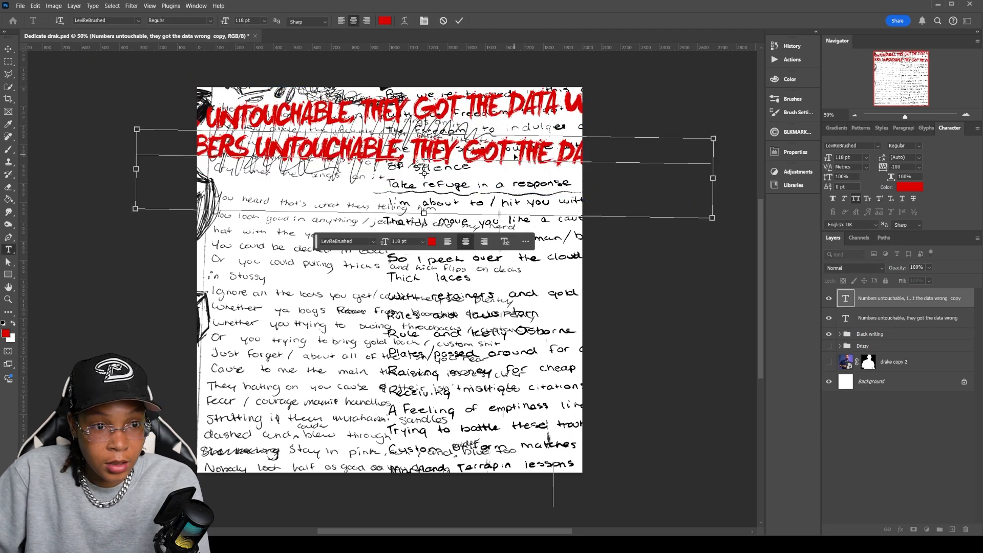
{"action": "key", "text": "ctrl+v"}
{"action": "left_click_drag", "start_coordinate": [309, 185], "coordinate": [714, 474]}
{"action": "key", "text": "BackSpace"}
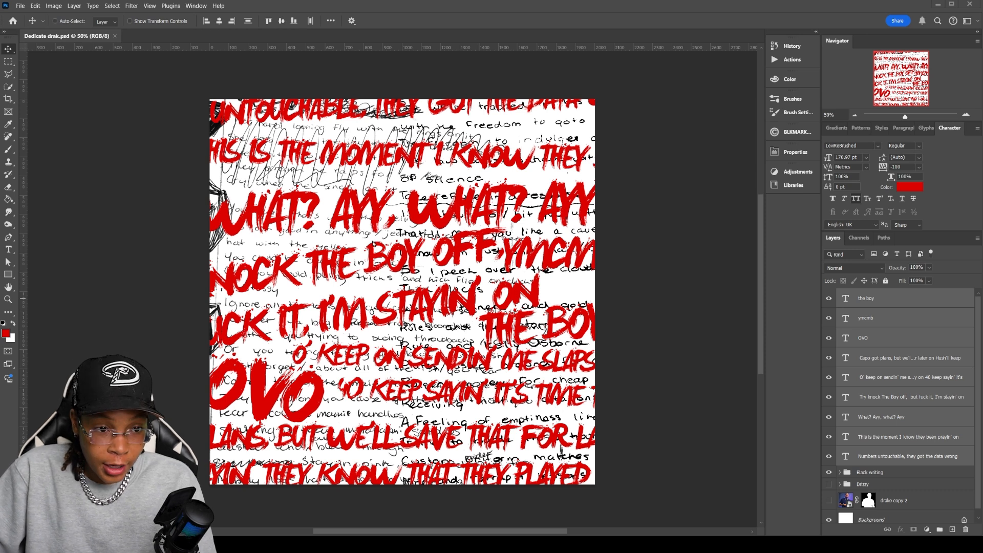
Step: Group all the red text layers as "Red Writing", set the group's blend mode to Multiply and save the document
{"action": "key", "text": "ctrl+g"}
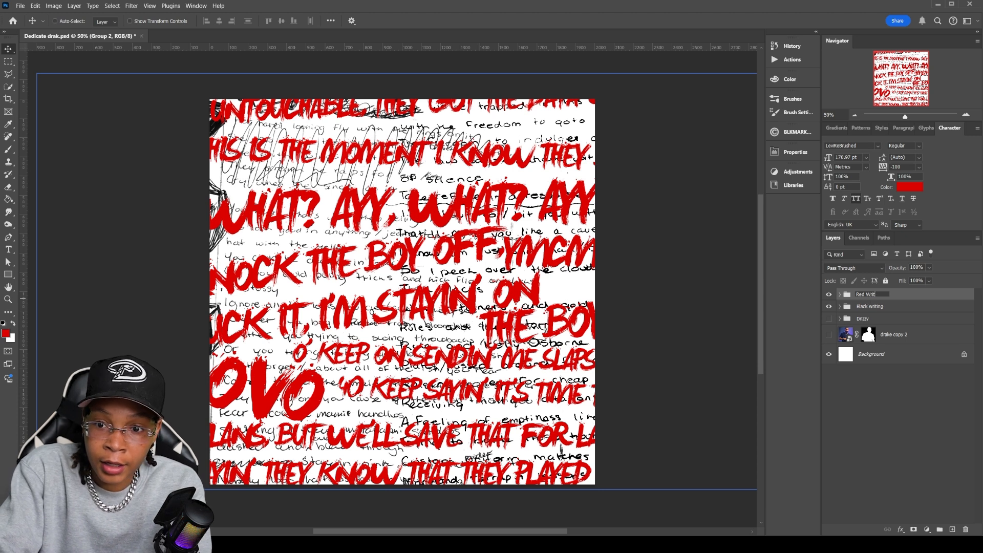
{"action": "type", "text": "ing"}
{"action": "key", "text": "Return"}
{"action": "key", "text": "shift+alt+m"}
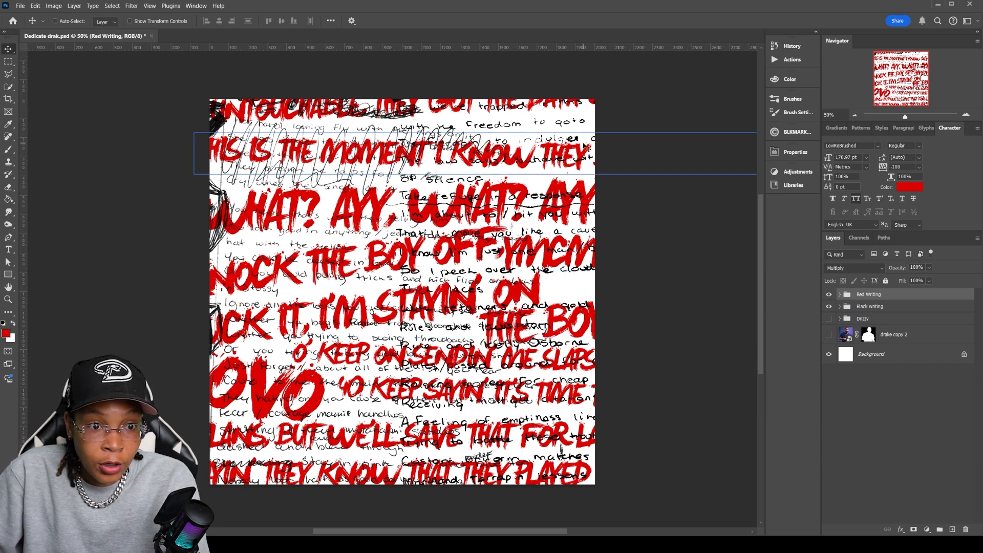
{"action": "key", "text": "ctrl+s"}
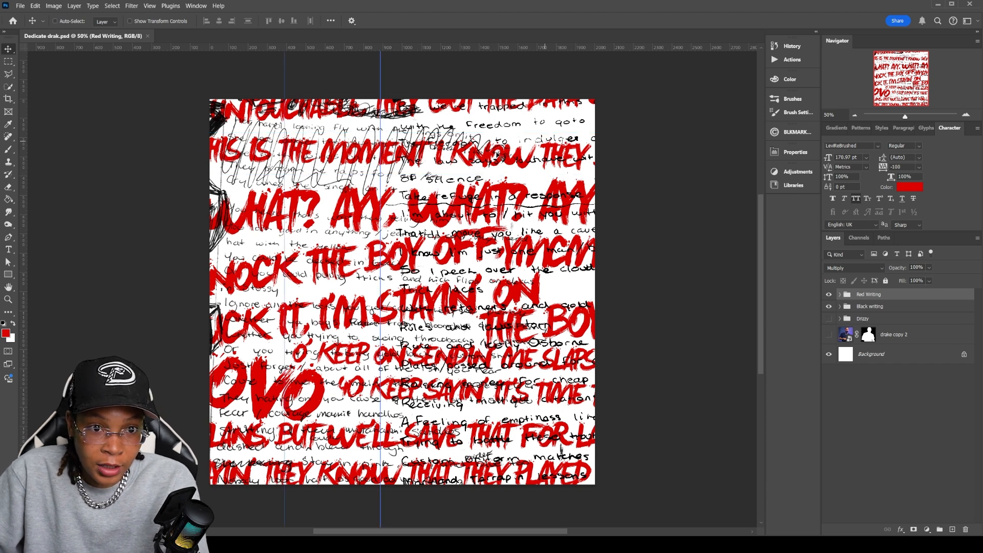
Step: Enlarge the "Numbers untouchable" line to 129.48 pt, move it lower on the canvas and save the document
{"action": "left_click", "coordinate": [840, 294]}
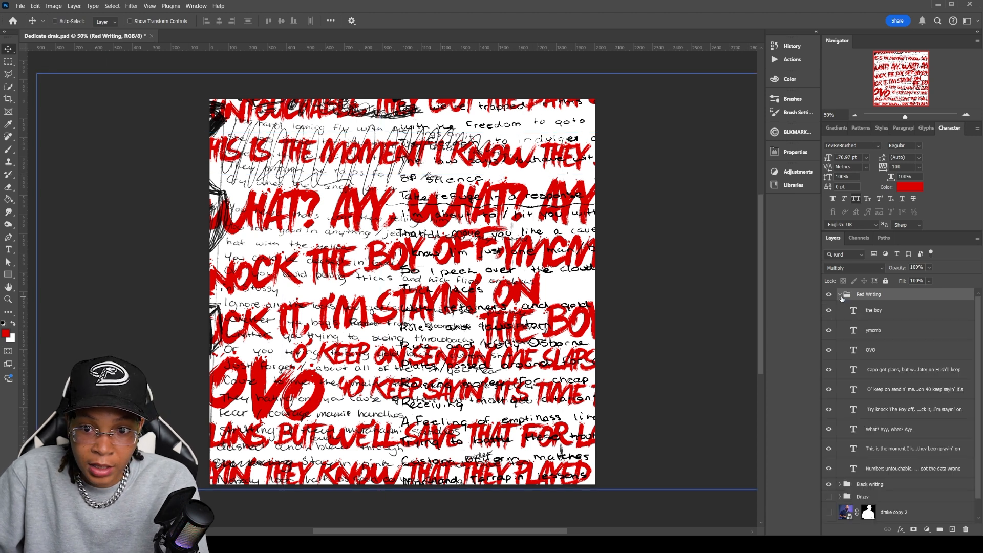
{"action": "left_click", "coordinate": [559, 116], "text": "ctrl"}
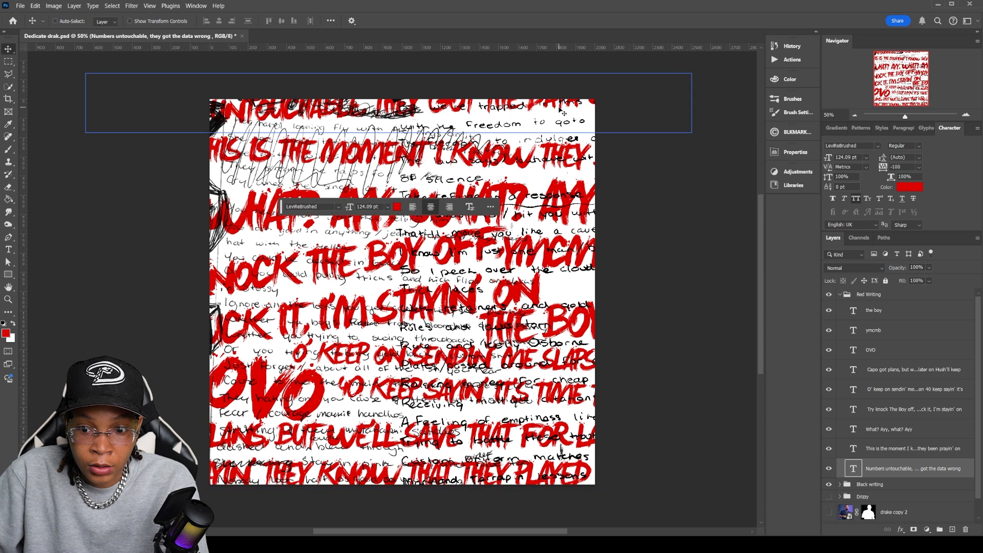
{"action": "key", "text": "ctrl+s"}
Step: Collapse the Red Writing group, move the Drizzy group to the top of the layer stack and show it
{"action": "left_click", "coordinate": [865, 295]}
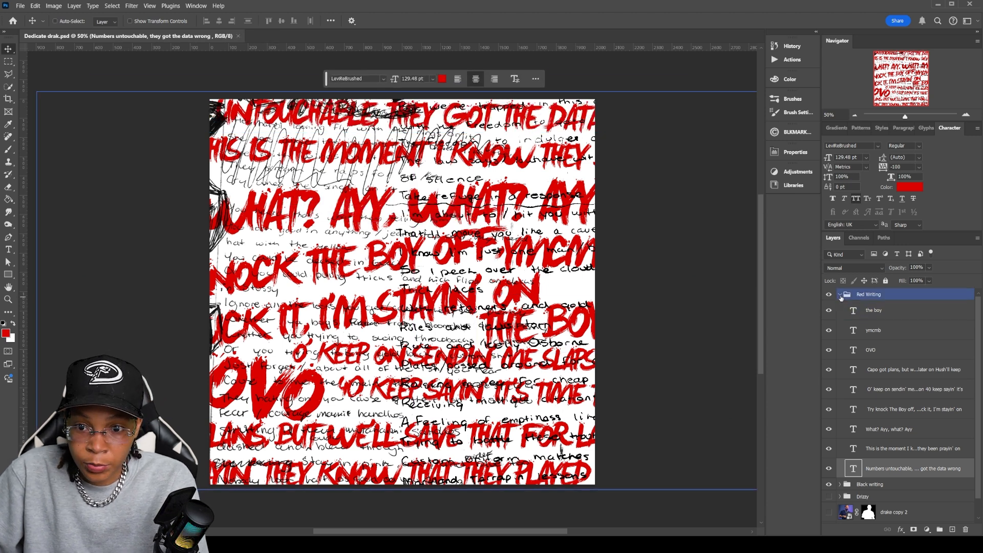
{"action": "left_click", "coordinate": [840, 295]}
{"action": "left_click_drag", "start_coordinate": [887, 321], "coordinate": [885, 290]}
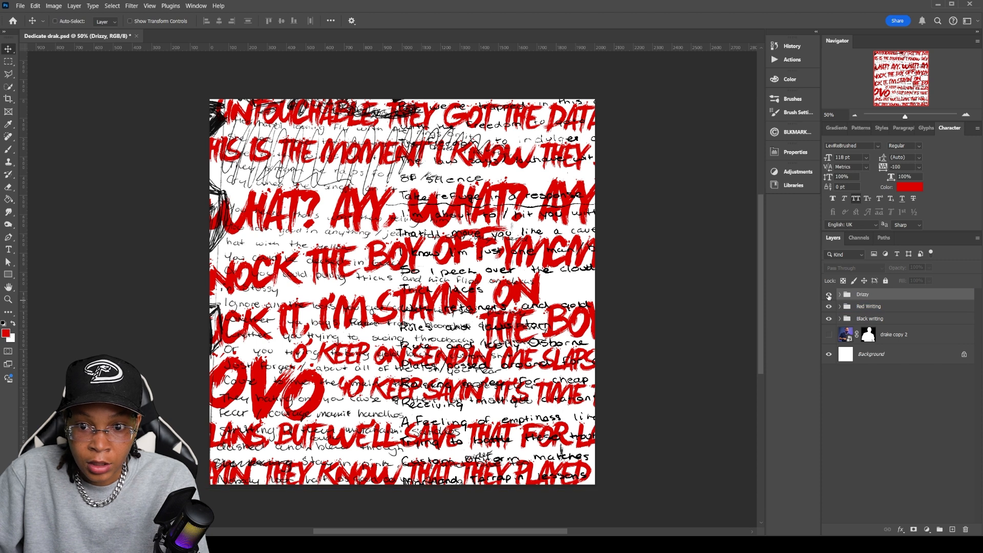
{"action": "left_click", "coordinate": [828, 295]}
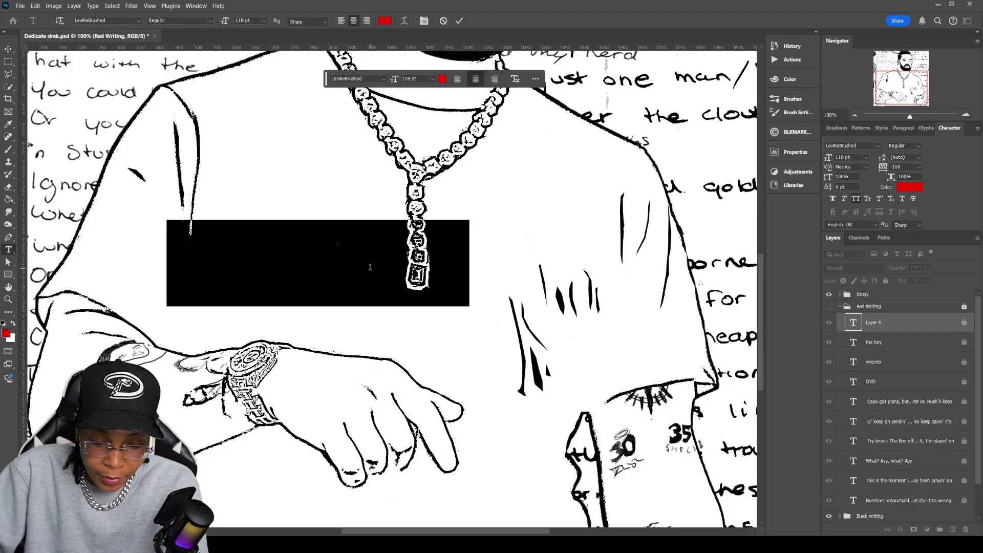
Step: Write "DEDICATION 3" in red bold Futura on the shirt, scaled down and rotated vertically beside the chain
{"action": "key", "text": "BackSpace"}
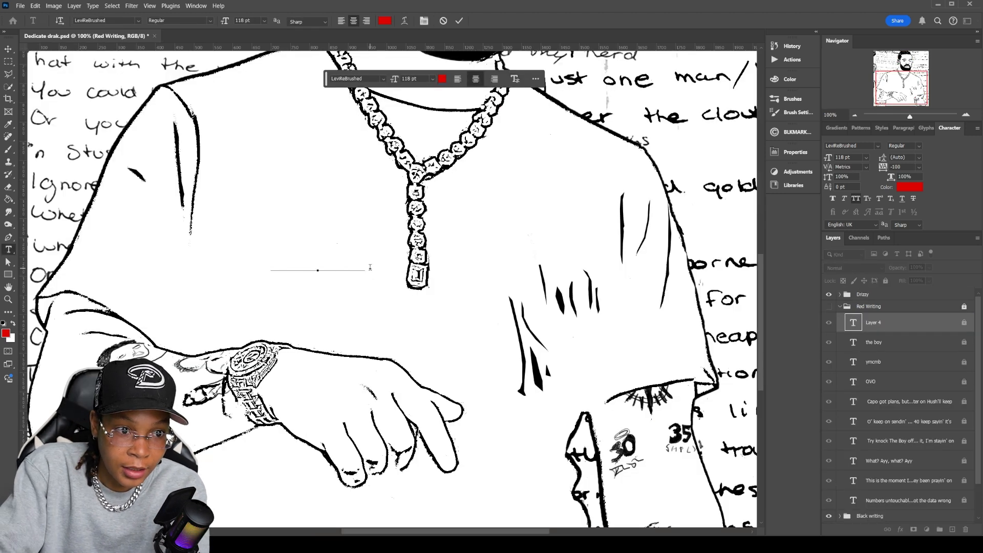
{"action": "type", "text": "DEDICATION 3"}
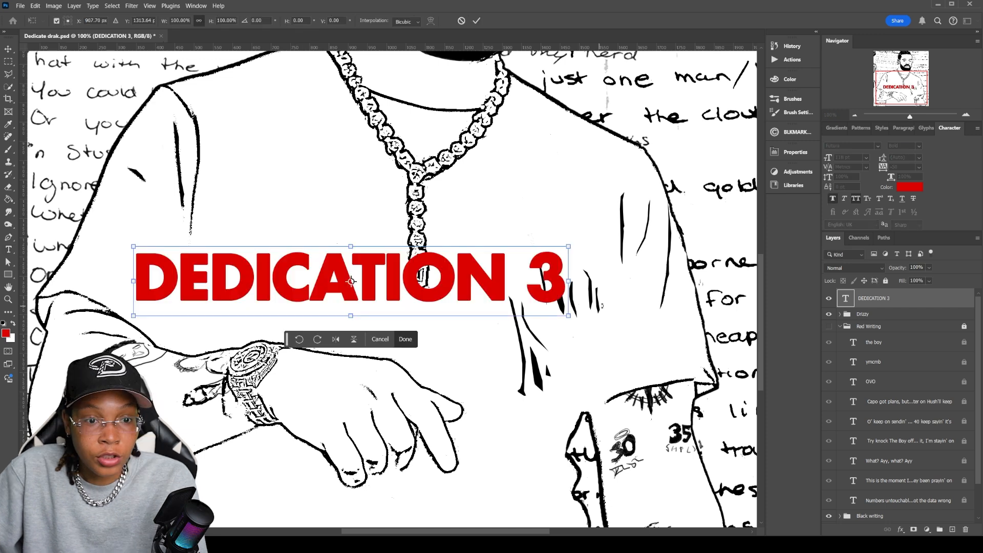
{"action": "left_click_drag", "start_coordinate": [512, 271], "coordinate": [390, 162]}
{"action": "left_click_drag", "start_coordinate": [506, 224], "coordinate": [501, 171]}
{"action": "left_click_drag", "start_coordinate": [344, 198], "coordinate": [386, 239]}
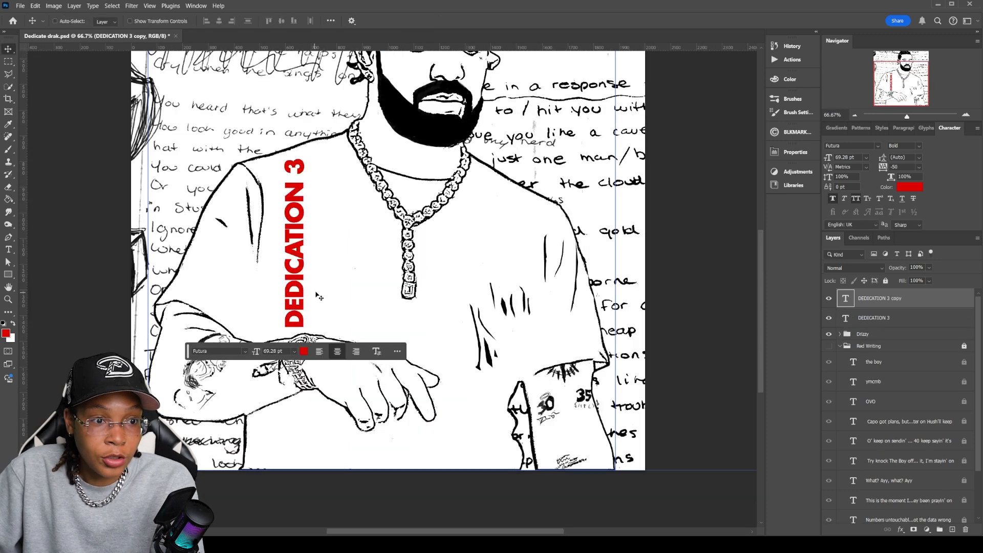
Step: Rotate the "DEDICATION 3" copy 180° so it stands right beside the red title, and recolour it near-black (#0d0d0d)
{"action": "left_click_drag", "start_coordinate": [319, 202], "coordinate": [206, 209]}
{"action": "left_click_drag", "start_coordinate": [303, 277], "coordinate": [318, 278]}
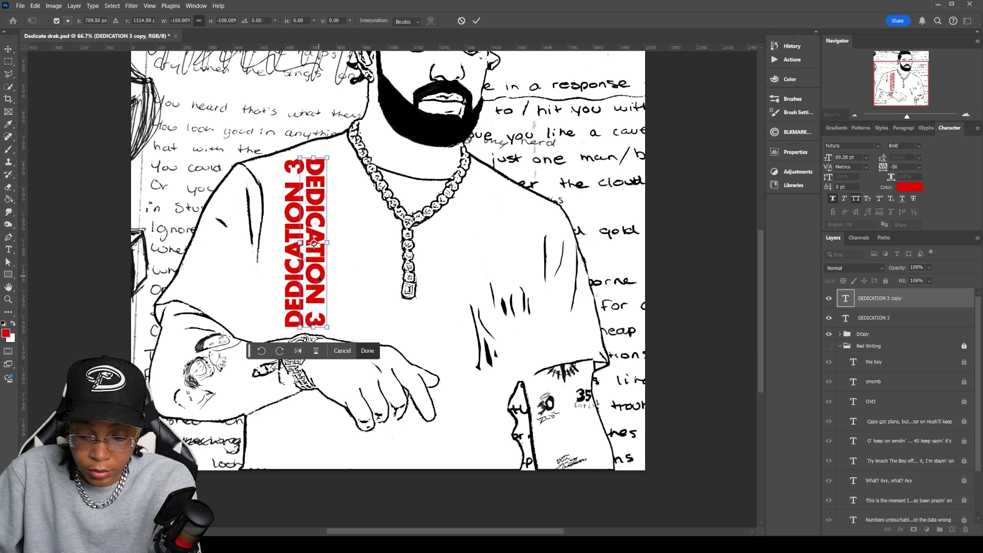
{"action": "key", "text": "Return"}
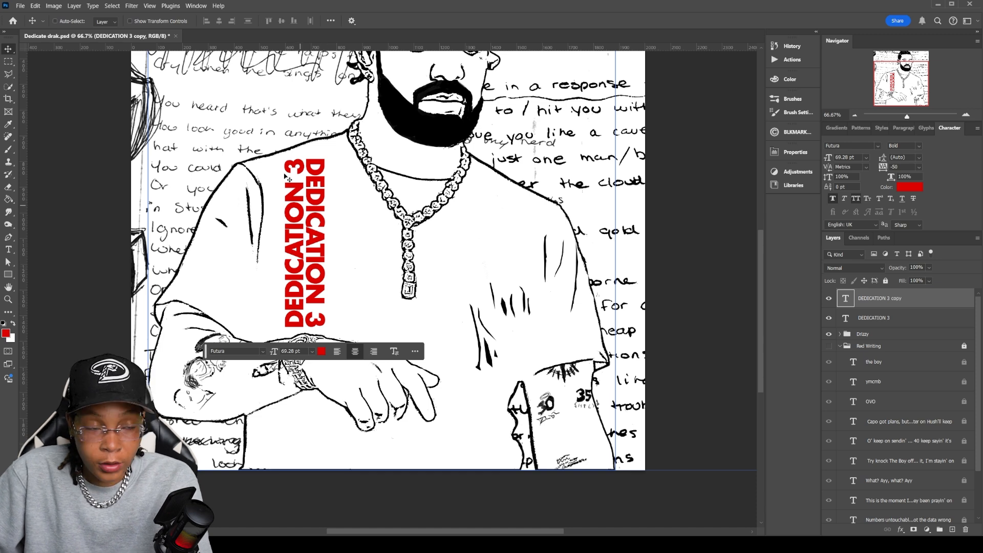
{"action": "key", "text": "t"}
{"action": "left_click", "coordinate": [385, 21]}
{"action": "left_click", "coordinate": [601, 224]}
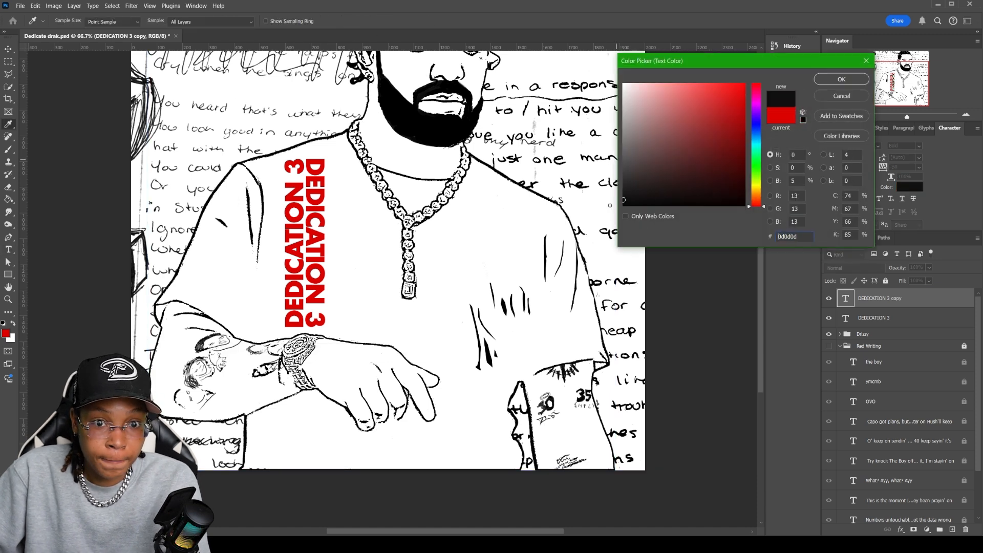
{"action": "left_click", "coordinate": [841, 80]}
Step: Write "OVO PRESENTS" in red BankGothic Bold at 65 pt and stand it vertically along the outer side of the red title
{"action": "left_click", "coordinate": [453, 249]}
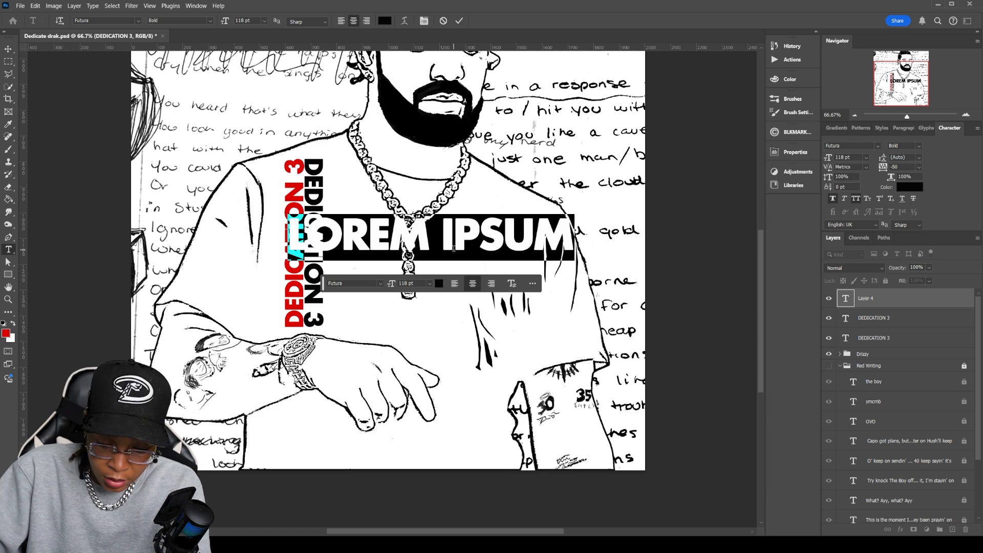
{"action": "type", "text": "OVO"}
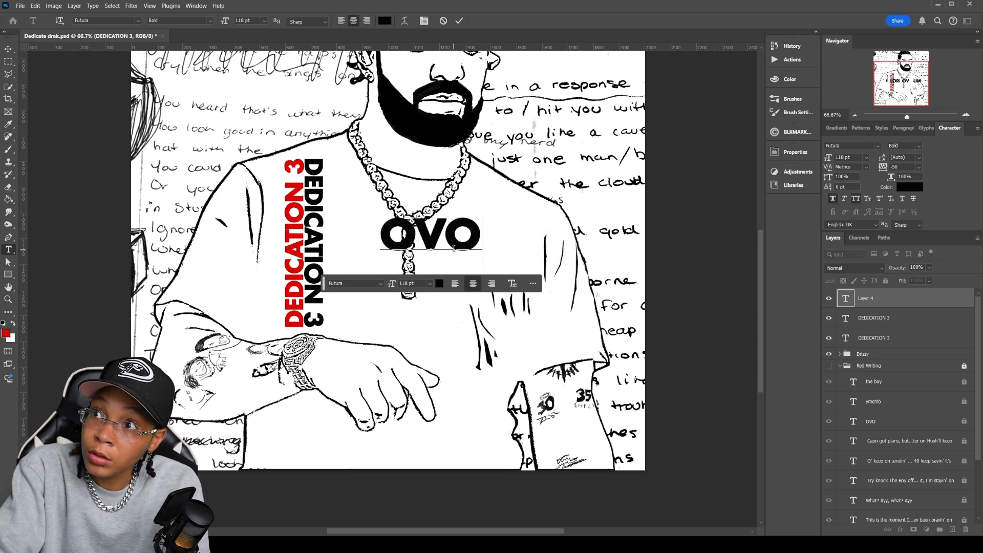
{"action": "type", "text": " PRESENTS"}
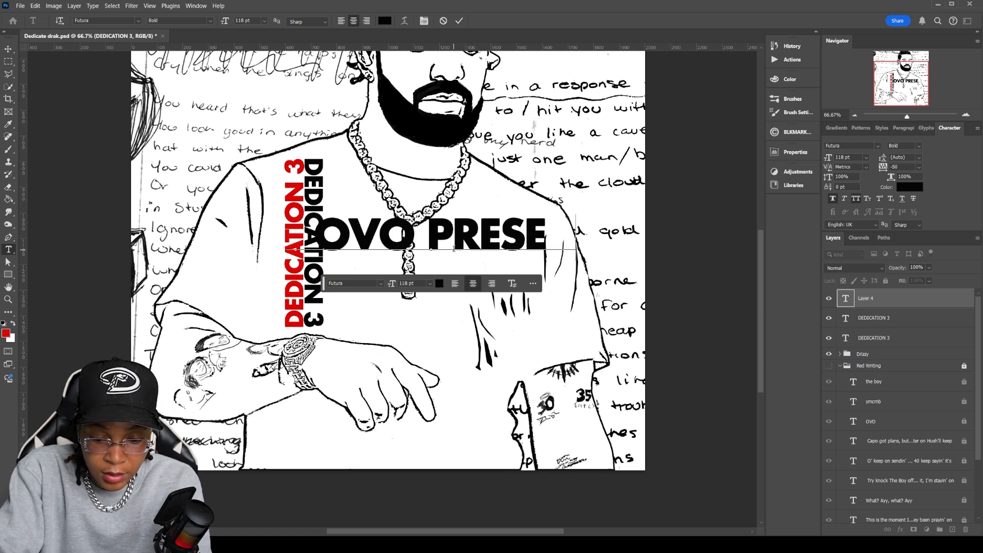
{"action": "key", "text": "ctrl+shift+Left"}
{"action": "key", "text": "ctrl+shift+Left"}
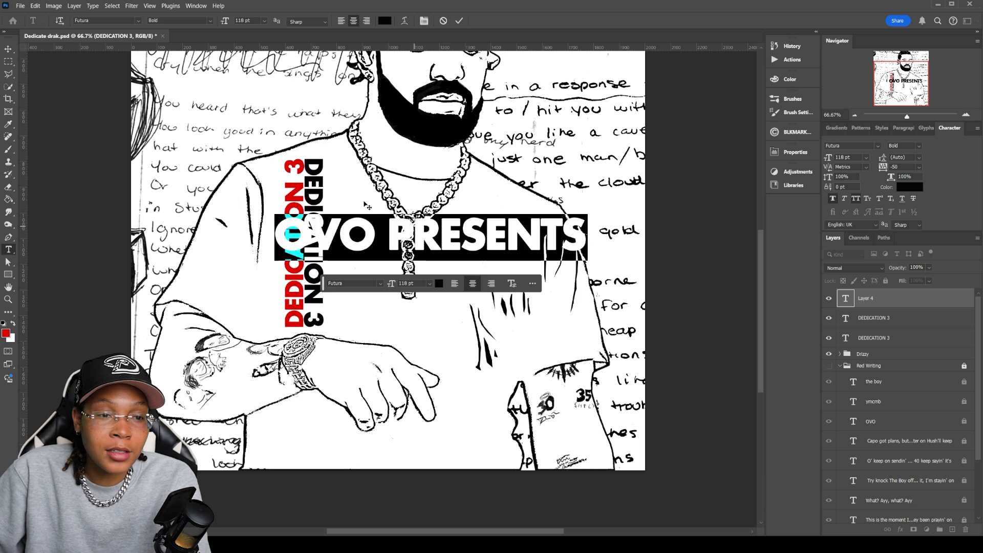
{"action": "type", "text": "bank"}
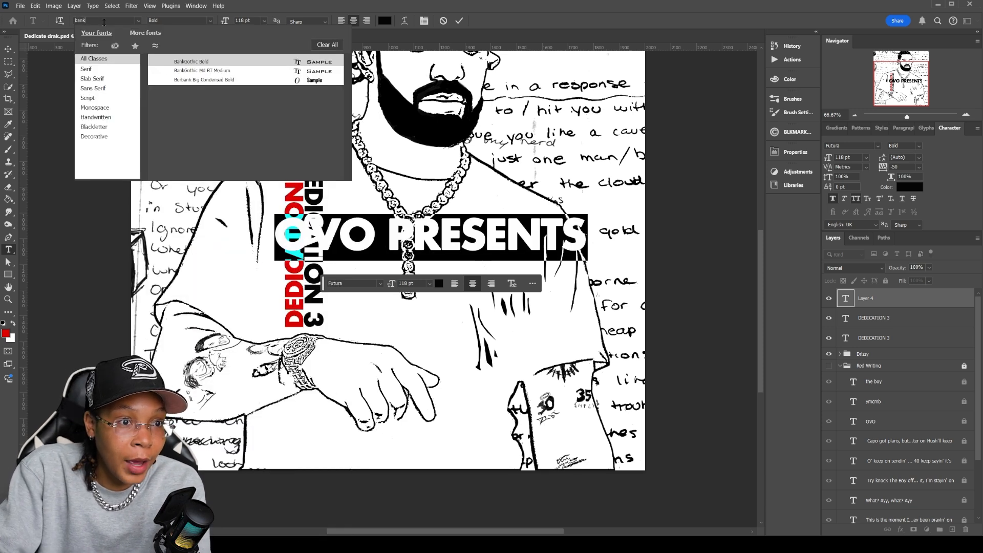
{"action": "key", "text": "Escape"}
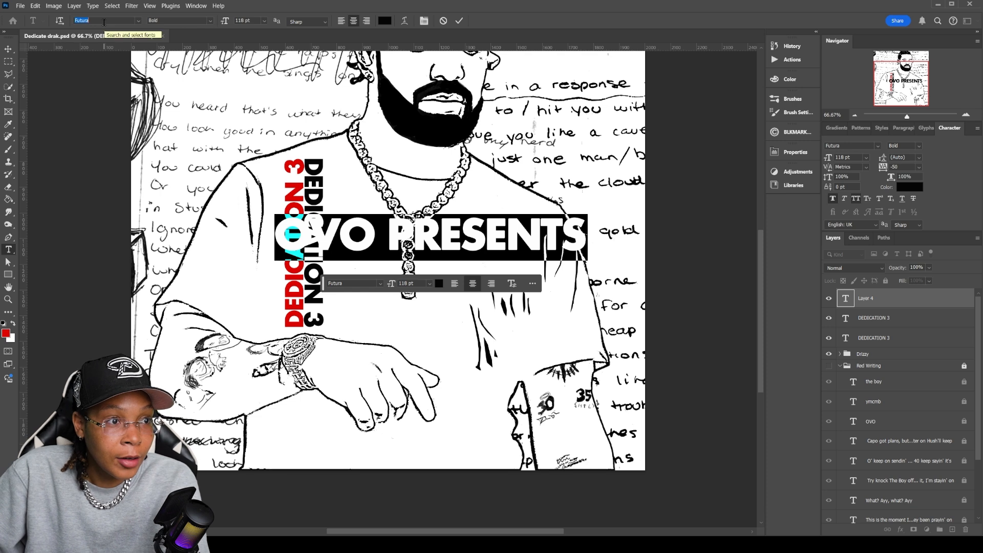
{"action": "type", "text": "bank"}
{"action": "key", "text": "Return"}
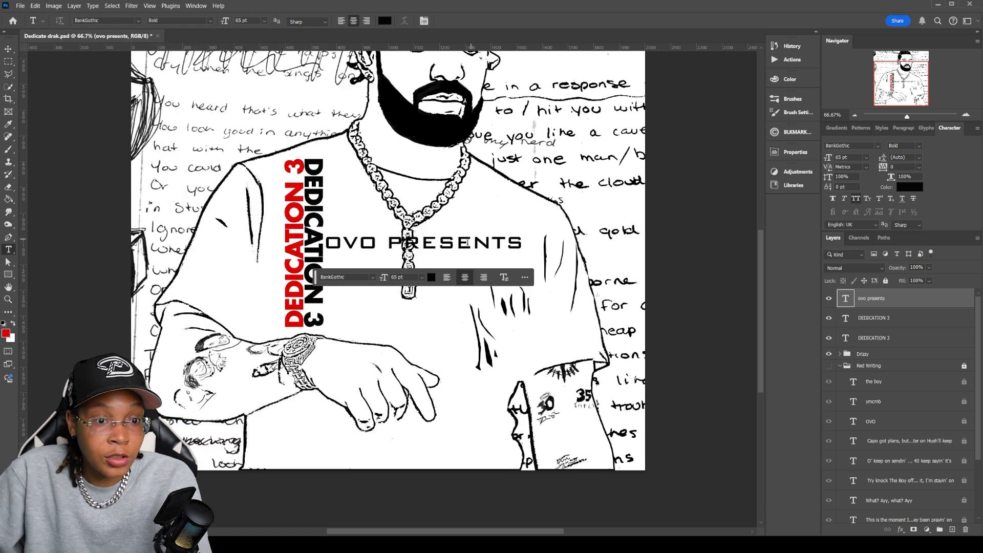
{"action": "triple_click", "coordinate": [471, 237]}
{"action": "left_click", "coordinate": [432, 277]}
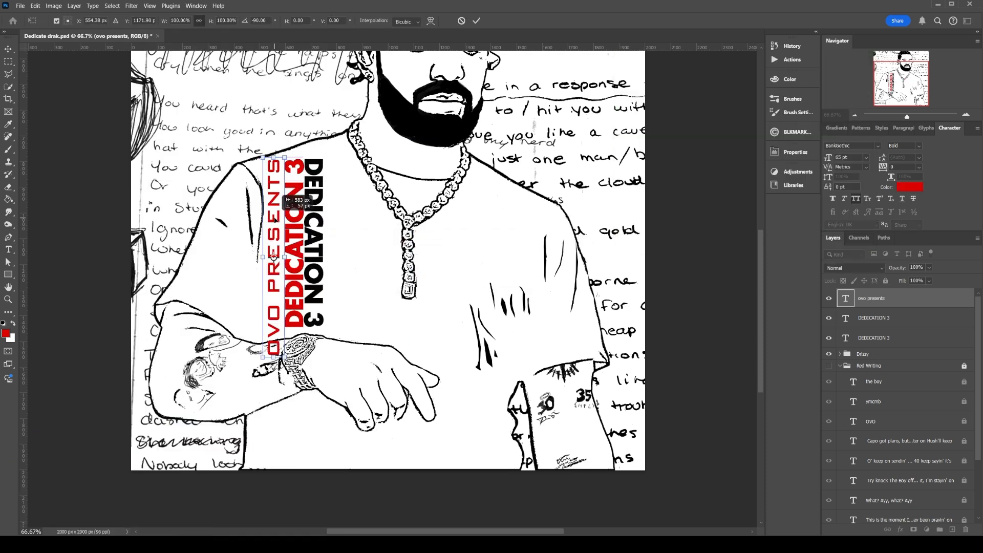
Step: Add a matching black "DRAKE & 40" line beside the black title, group the lines as "dedication text" set to Multiply under the chain, and save
{"action": "key", "text": "ctrl+j"}
{"action": "type", "text": "DRAKE & 40"}
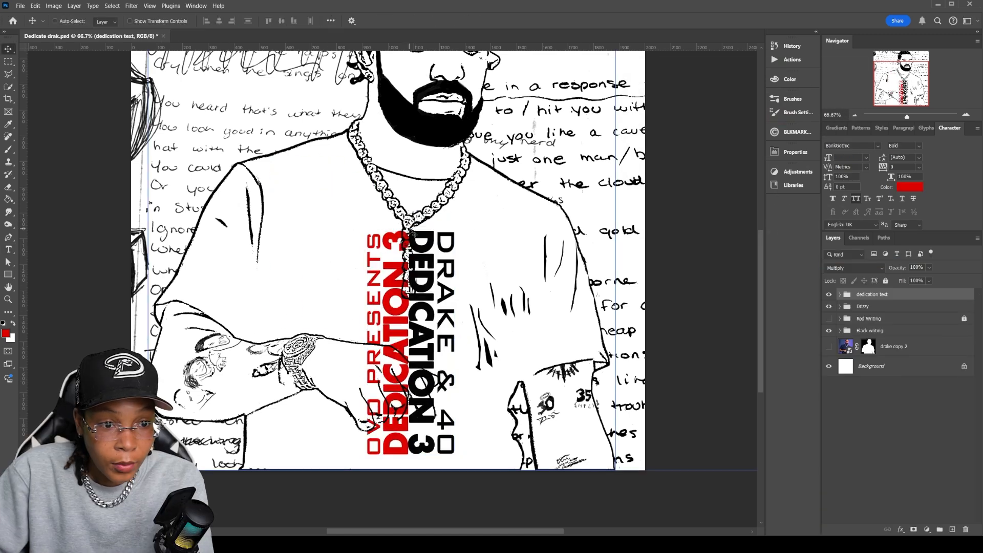
{"action": "key", "text": "ctrl+s"}
Step: Paint white over the hanging chain pendant behind the title text on the White adj layer of the Drizzy group
{"action": "left_click", "coordinate": [902, 327]}
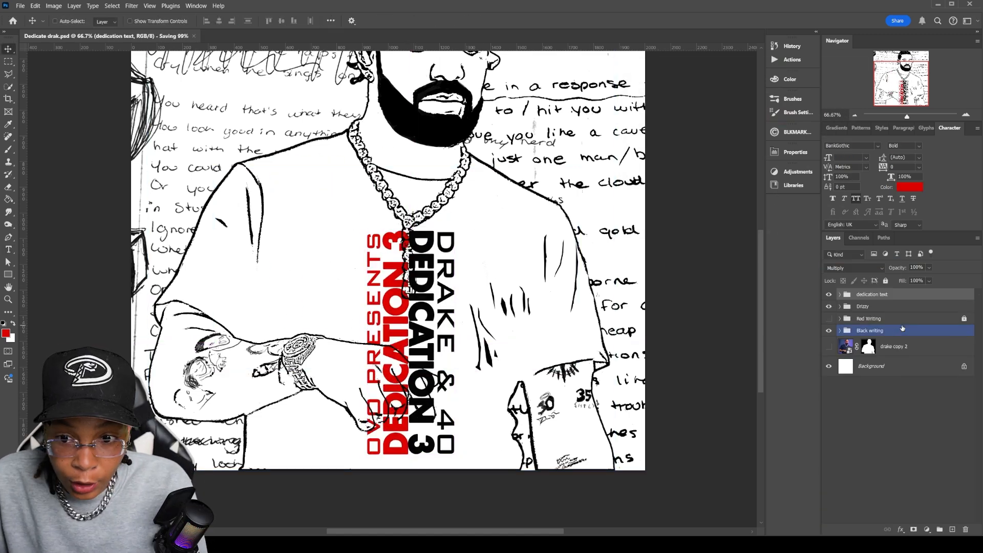
{"action": "left_click", "coordinate": [840, 306]}
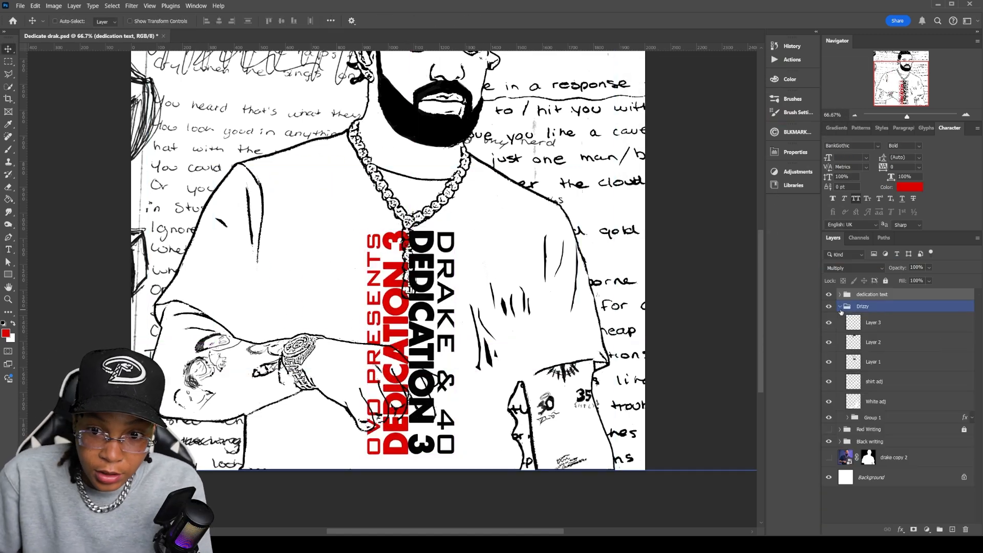
{"action": "left_click", "coordinate": [886, 402]}
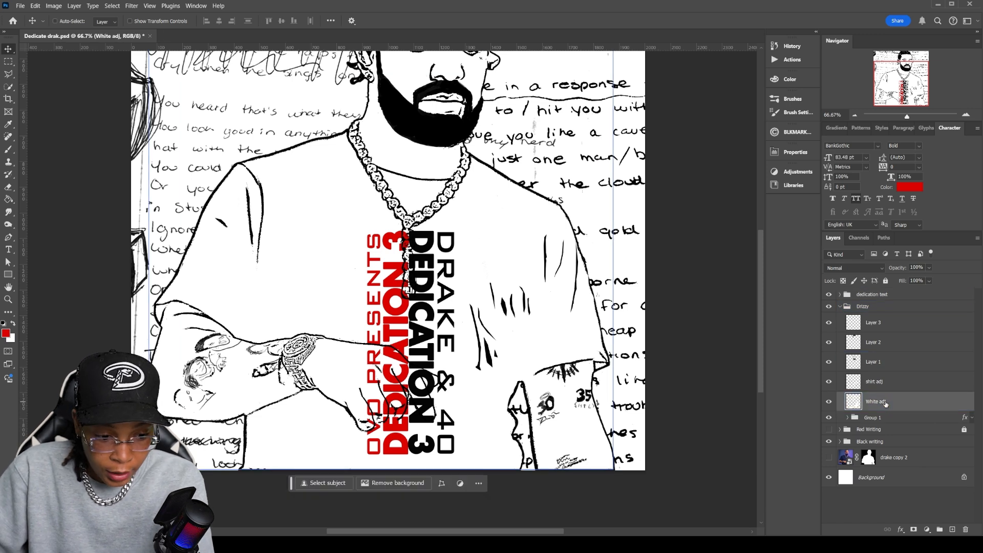
{"action": "key", "text": "b"}
{"action": "key", "text": "ctrl+plus"}
{"action": "key", "text": "ctrl+plus"}
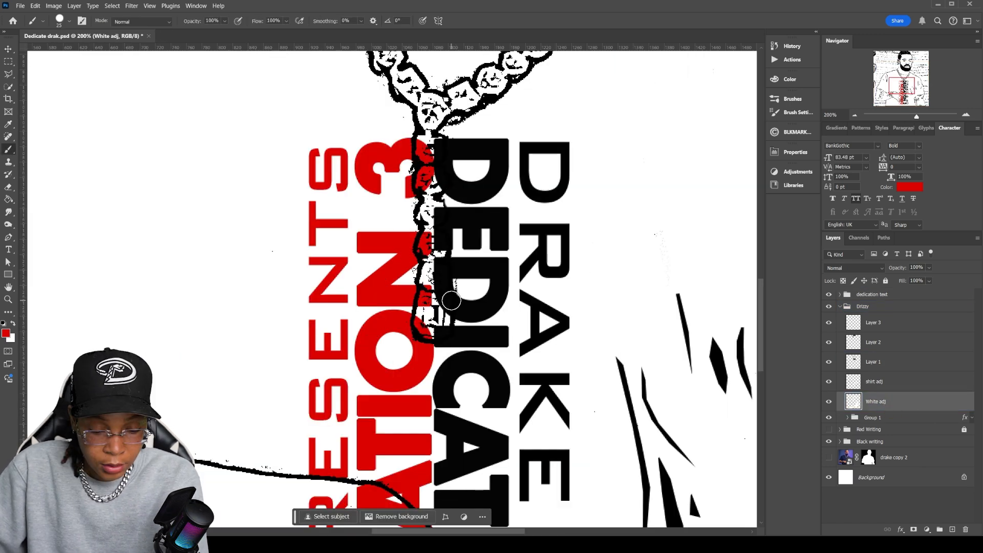
{"action": "key", "text": "x"}
{"action": "mouse_move", "coordinate": [435, 333]}
{"action": "left_mouse_down"}
{"action": "mouse_move", "coordinate": [425, 174]}
{"action": "mouse_move", "coordinate": [435, 138]}
{"action": "left_mouse_up"}
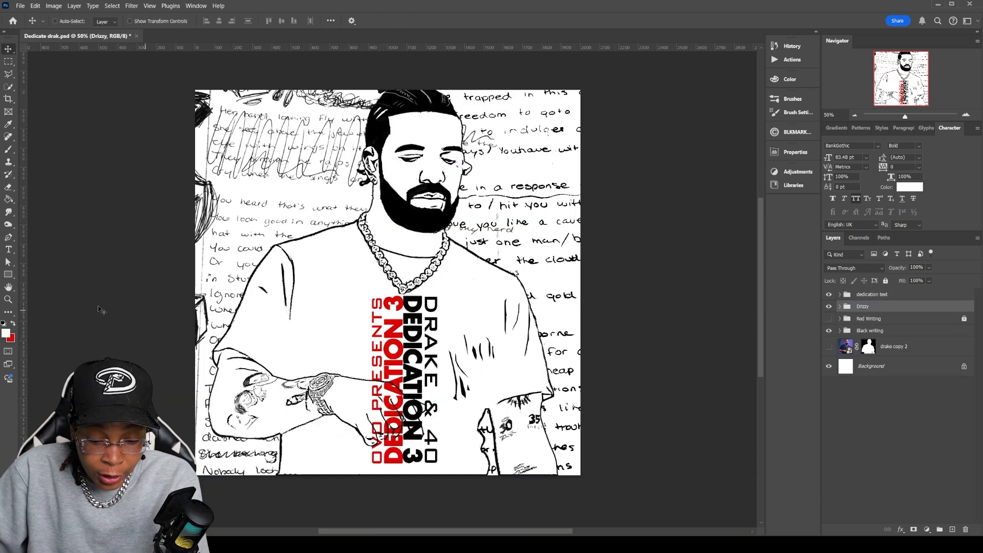
Step: Draw a white rectangle about 373 × 888 px behind the title text, above the Drizzy group, to mask the line art there
{"action": "key", "text": "u"}
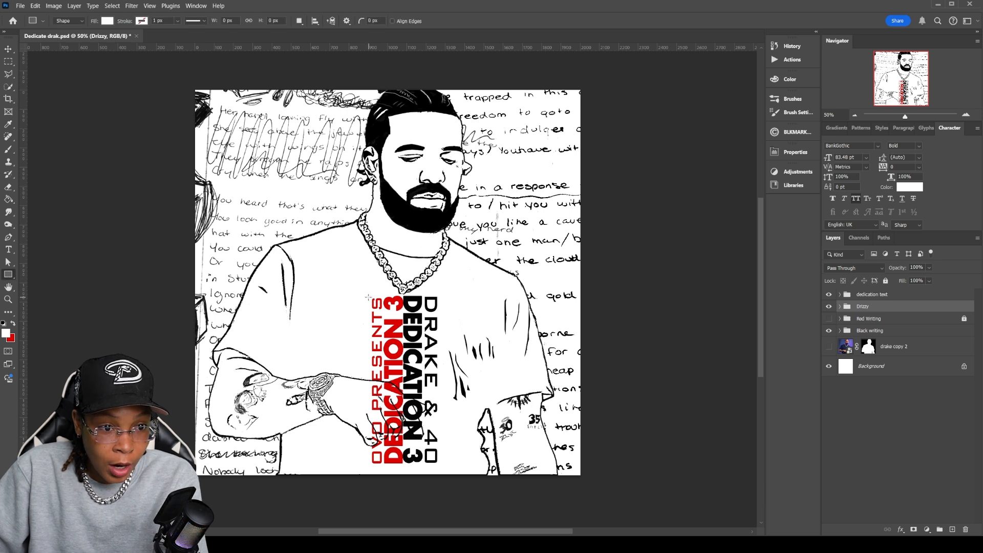
{"action": "left_click_drag", "start_coordinate": [369, 297], "coordinate": [440, 466]}
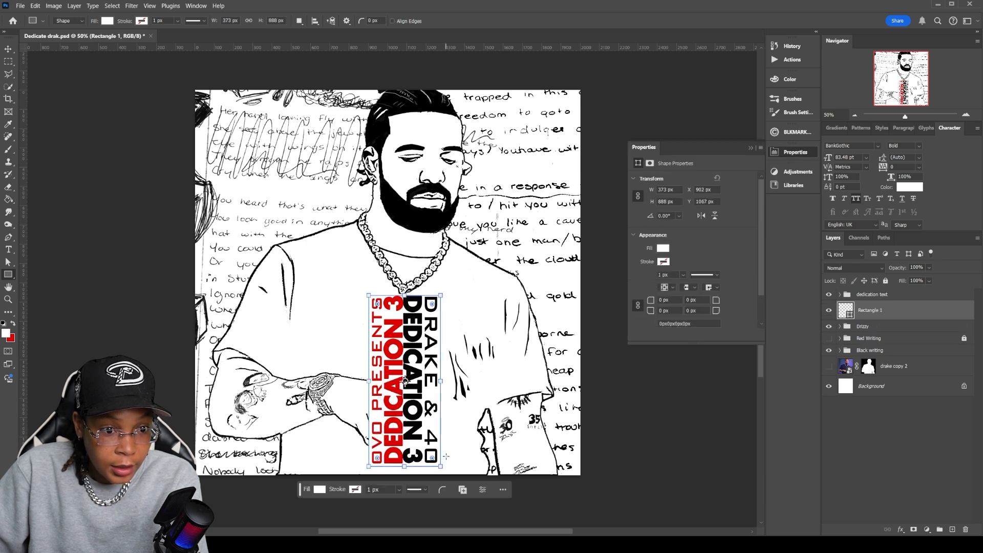